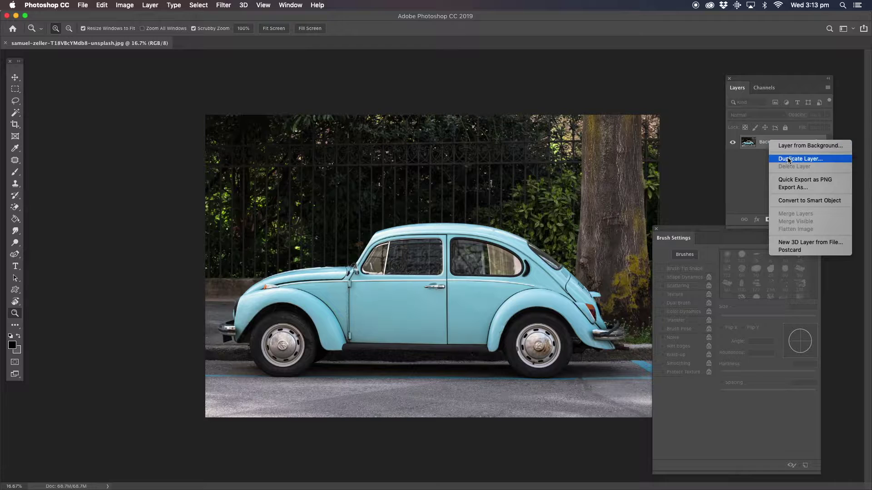
Duplicate the Background layer, hide the copy, and make the original Background layer active
left_click(508, 209)
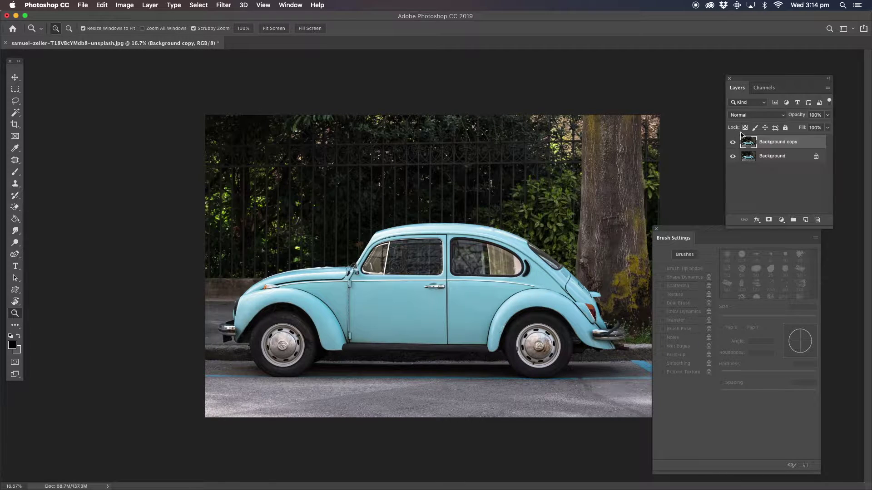
left_click(732, 143)
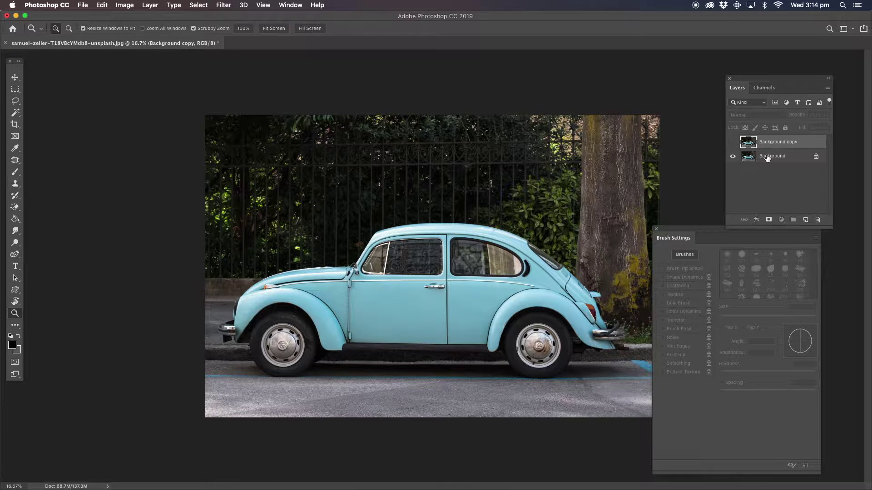
left_click(767, 158)
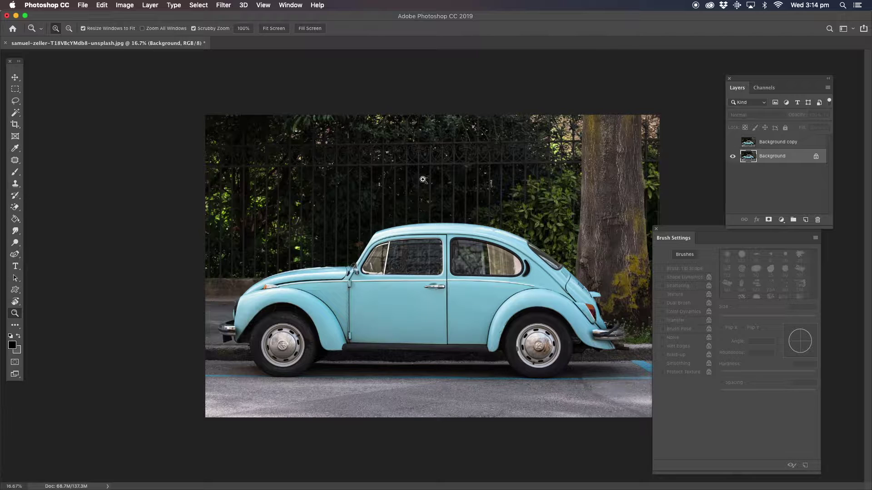
Clone fence and foliage over the upper tree trunk with the Clone Stamp tool on the Background layer
left_click(594, 174)
left_click(595, 174)
left_click_drag(551, 227, 368, 219)
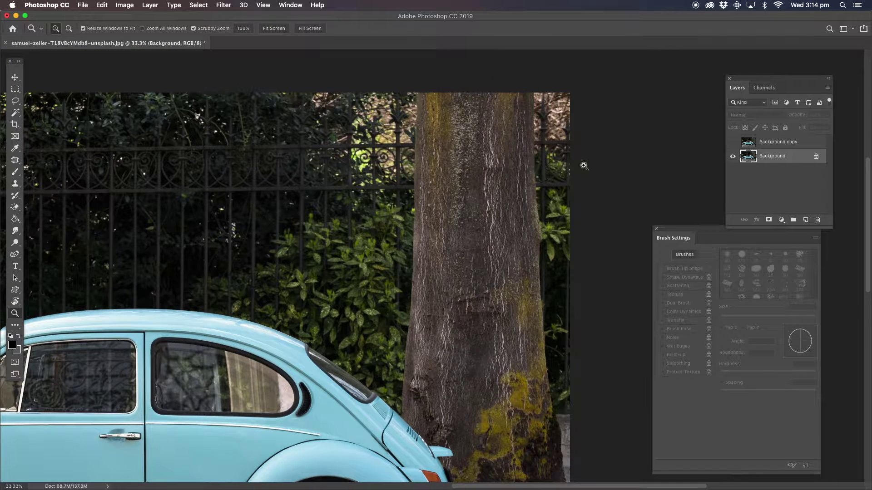
left_click(15, 183)
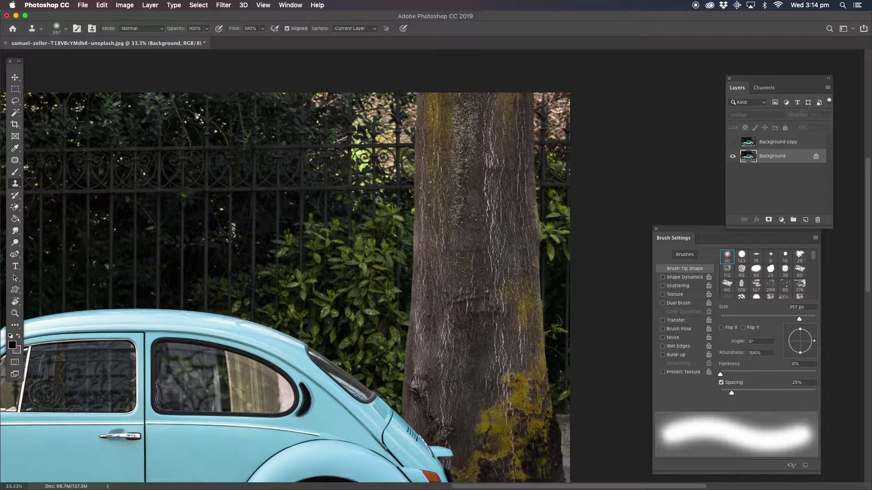
mouse_move(414, 193)
left_mouse_down()
mouse_move(414, 132)
mouse_move(424, 116)
mouse_move(445, 196)
mouse_move(449, 290)
mouse_move(495, 254)
mouse_move(472, 164)
mouse_move(486, 123)
mouse_move(477, 107)
mouse_move(538, 130)
mouse_move(527, 184)
mouse_move(508, 213)
mouse_move(541, 245)
mouse_move(504, 277)
mouse_move(505, 300)
mouse_move(399, 313)
mouse_move(459, 345)
mouse_move(513, 318)
mouse_move(465, 278)
left_mouse_up()
mouse_move(415, 265)
left_mouse_down()
mouse_move(393, 271)
mouse_move(426, 313)
mouse_move(427, 283)
mouse_move(447, 295)
left_mouse_up()
Clone hedge foliage over the lower tree trunk and the rear end of the car with the Clone Stamp
scroll(448, 297, "down", 10)
scroll(448, 298, "right", 5)
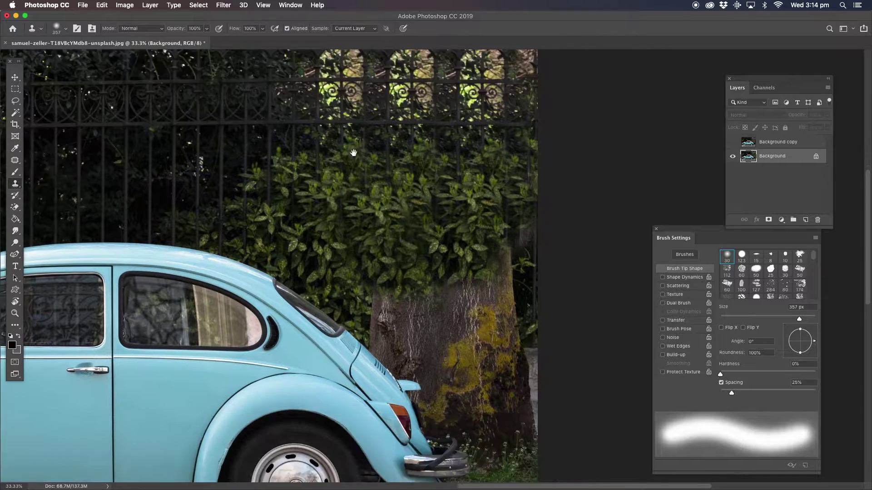
mouse_move(386, 318)
left_mouse_down()
mouse_move(408, 345)
mouse_move(437, 336)
mouse_move(422, 350)
mouse_move(377, 232)
mouse_move(256, 169)
left_mouse_up()
key("super+z")
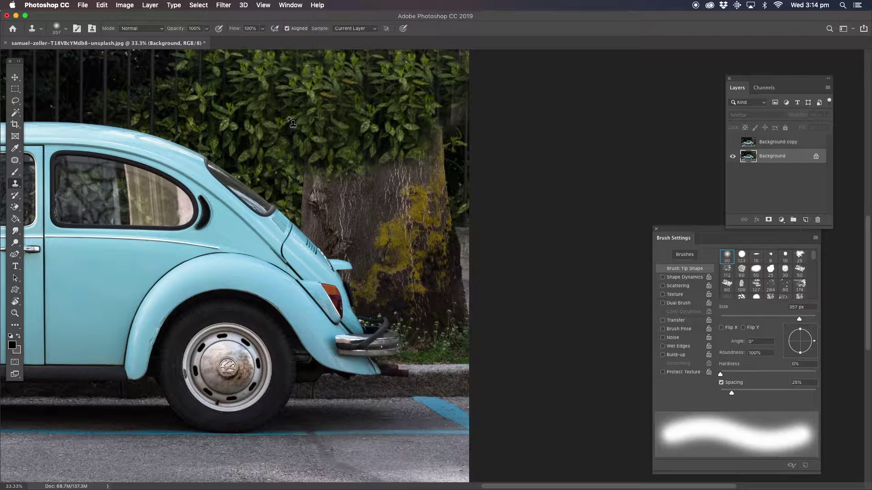
mouse_move(300, 182)
left_mouse_down()
mouse_move(268, 205)
mouse_move(292, 212)
mouse_move(276, 253)
mouse_move(260, 182)
mouse_move(278, 206)
mouse_move(251, 275)
mouse_move(238, 269)
mouse_move(285, 266)
mouse_move(308, 242)
mouse_move(319, 273)
mouse_move(310, 310)
left_mouse_up()
mouse_move(353, 172)
left_mouse_down()
mouse_move(373, 174)
mouse_move(394, 207)
mouse_move(358, 226)
mouse_move(338, 219)
mouse_move(372, 223)
mouse_move(379, 196)
mouse_move(404, 185)
mouse_move(426, 133)
mouse_move(447, 121)
mouse_move(444, 201)
mouse_move(439, 165)
mouse_move(442, 189)
mouse_move(388, 239)
mouse_move(403, 245)
mouse_move(393, 265)
mouse_move(444, 263)
mouse_move(427, 315)
left_mouse_up()
left_click(342, 188, "alt")
mouse_move(368, 263)
left_mouse_down()
mouse_move(336, 272)
mouse_move(362, 358)
mouse_move(381, 296)
mouse_move(432, 318)
mouse_move(454, 354)
mouse_move(400, 354)
mouse_move(345, 336)
mouse_move(363, 331)
mouse_move(355, 378)
mouse_move(440, 368)
mouse_move(358, 345)
mouse_move(254, 336)
mouse_move(296, 377)
mouse_move(371, 335)
left_mouse_up()
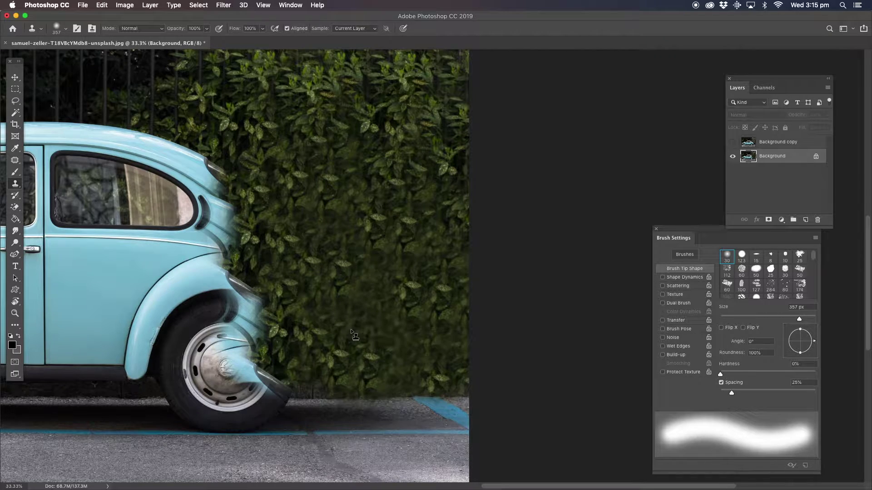
Clone pavement over the front bumper of the car
scroll(335, 315, "left", 15)
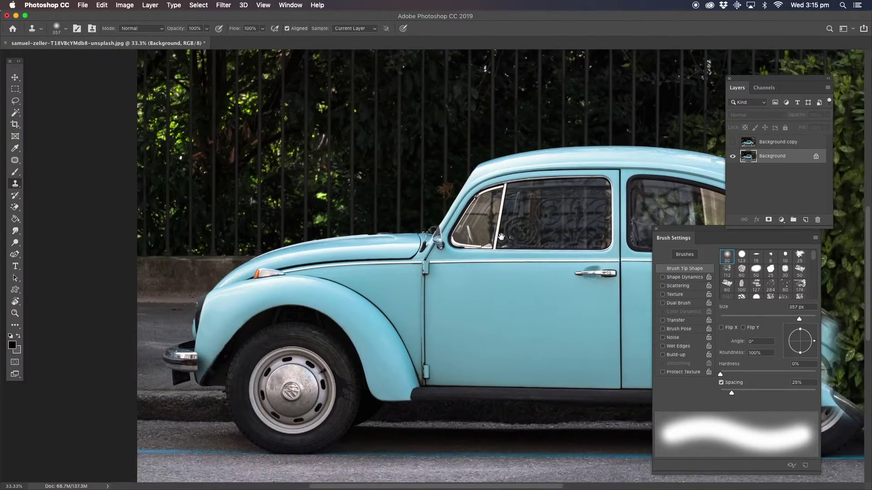
scroll(500, 237, "left", 5)
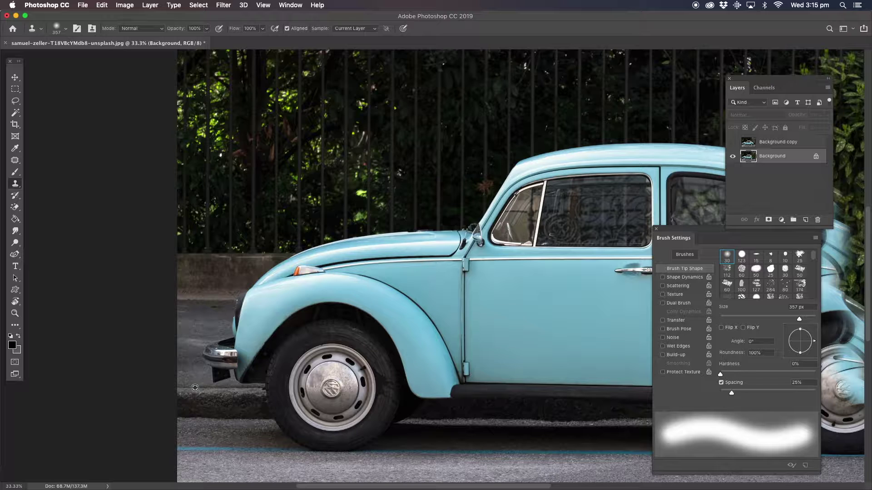
left_click(217, 390)
mouse_move(219, 387)
left_mouse_down()
mouse_move(219, 357)
mouse_move(238, 351)
mouse_move(204, 366)
mouse_move(201, 355)
mouse_move(207, 366)
mouse_move(211, 352)
mouse_move(214, 375)
left_mouse_up()
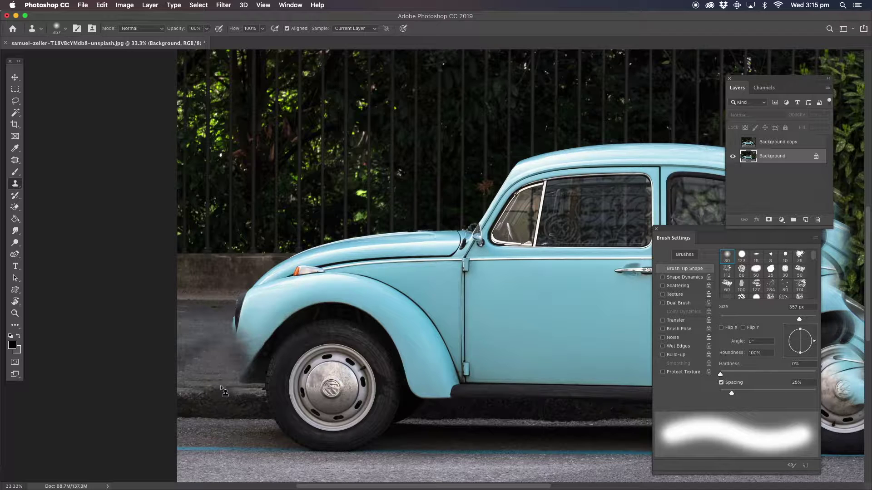
Patch the smudged pavement in front of the car with the Patch tool and clear the selection
key("j")
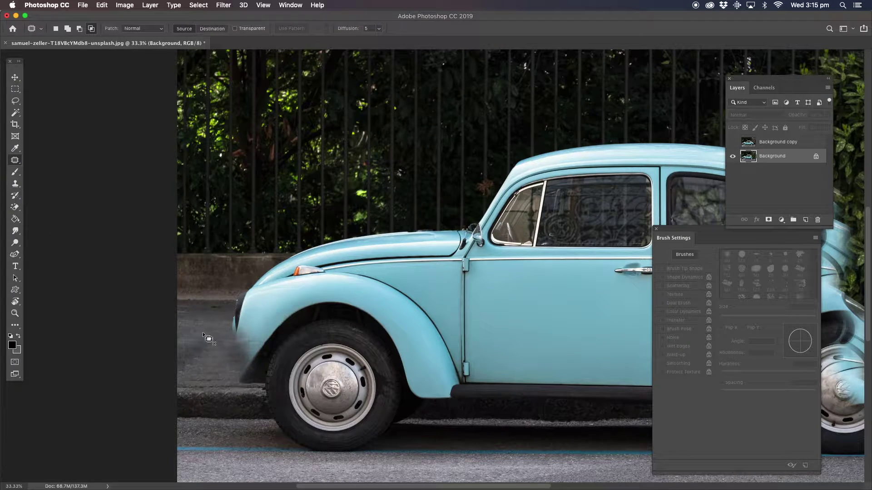
mouse_move(185, 355)
left_mouse_down()
mouse_move(217, 351)
mouse_move(201, 356)
mouse_move(200, 332)
left_mouse_up()
left_click(198, 329)
mouse_move(223, 372)
left_mouse_down()
mouse_move(196, 369)
mouse_move(198, 380)
mouse_move(225, 376)
mouse_move(188, 357)
mouse_move(206, 336)
left_mouse_up()
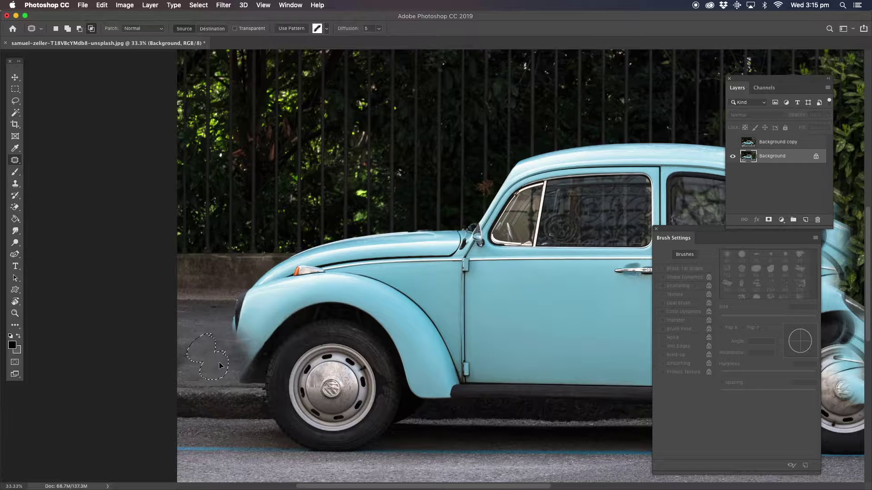
key("ctrl+d")
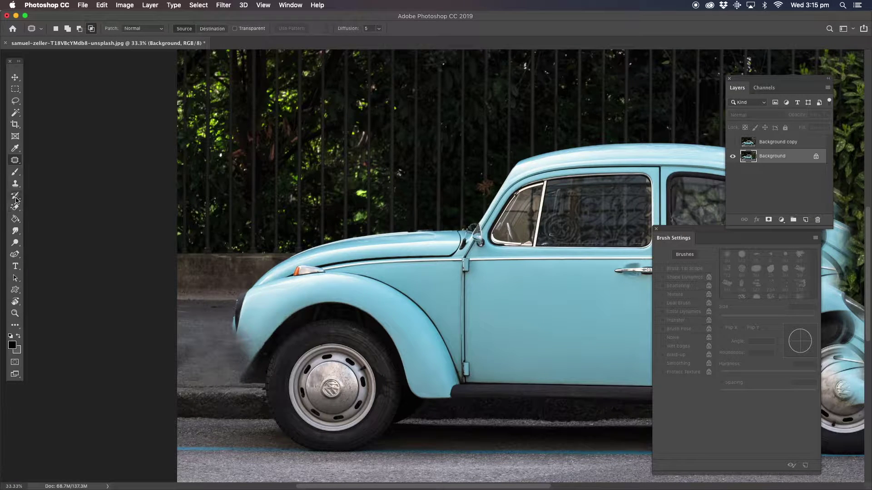
Clone the wall, pavement and kerb over the hood, front fender and front wheel of the car
left_click(15, 184)
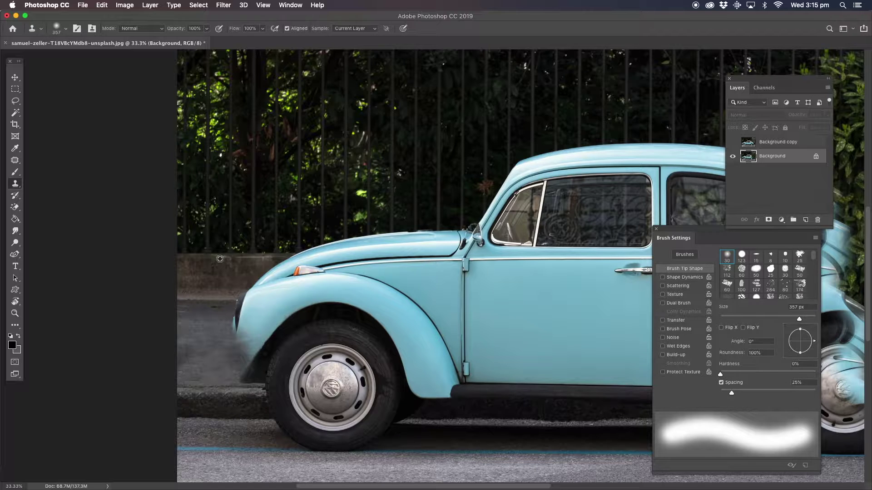
left_click_drag(271, 262, 292, 260)
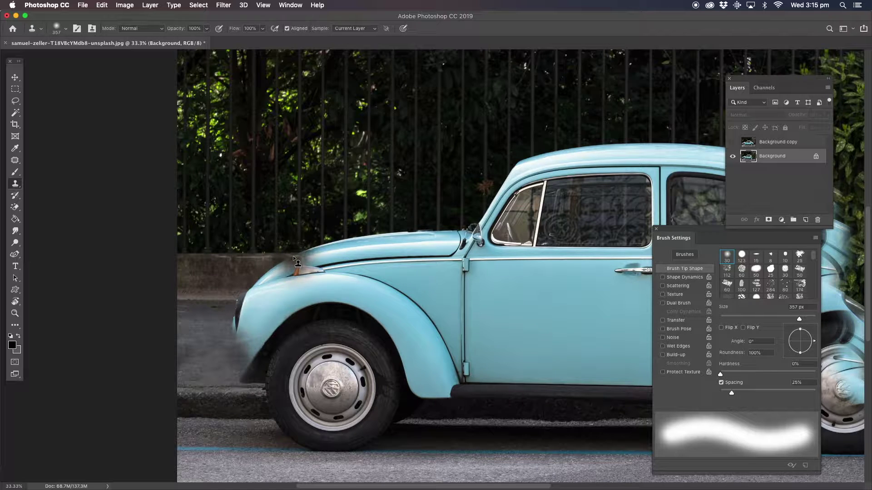
mouse_move(293, 257)
left_mouse_down()
mouse_move(281, 267)
mouse_move(306, 255)
mouse_move(405, 246)
mouse_move(314, 278)
mouse_move(273, 309)
mouse_move(278, 399)
mouse_move(302, 360)
mouse_move(318, 295)
left_mouse_up()
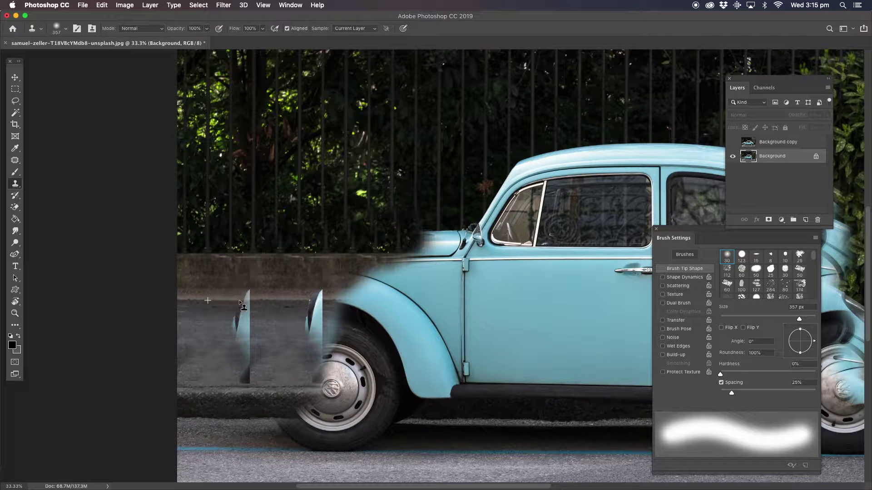
left_click_drag(281, 309, 271, 339)
mouse_move(276, 372)
left_mouse_down()
mouse_move(314, 373)
mouse_move(315, 315)
mouse_move(333, 286)
mouse_move(328, 336)
left_mouse_up()
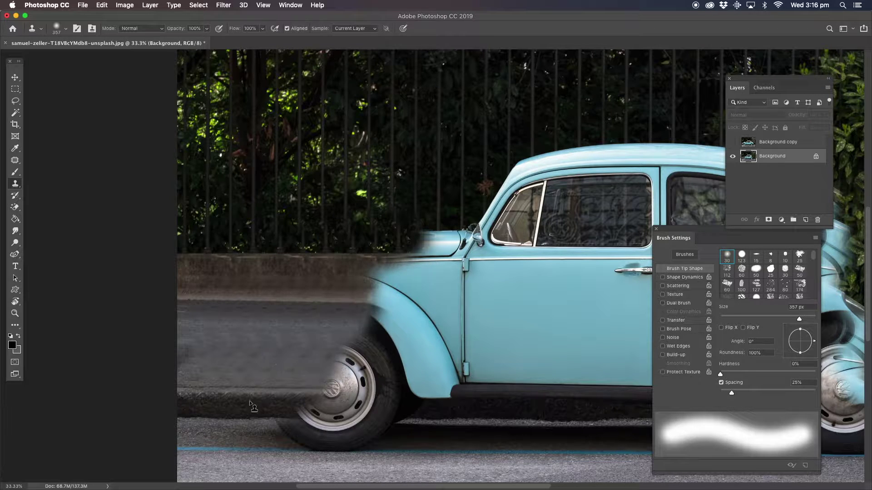
mouse_move(235, 418)
left_mouse_down()
mouse_move(277, 419)
mouse_move(346, 440)
mouse_move(354, 429)
mouse_move(333, 375)
mouse_move(391, 245)
mouse_move(445, 242)
mouse_move(430, 234)
mouse_move(394, 256)
mouse_move(378, 287)
mouse_move(405, 291)
mouse_move(356, 365)
mouse_move(363, 406)
mouse_move(412, 429)
mouse_move(445, 430)
mouse_move(390, 383)
mouse_move(416, 330)
mouse_move(415, 302)
mouse_move(444, 335)
left_mouse_up()
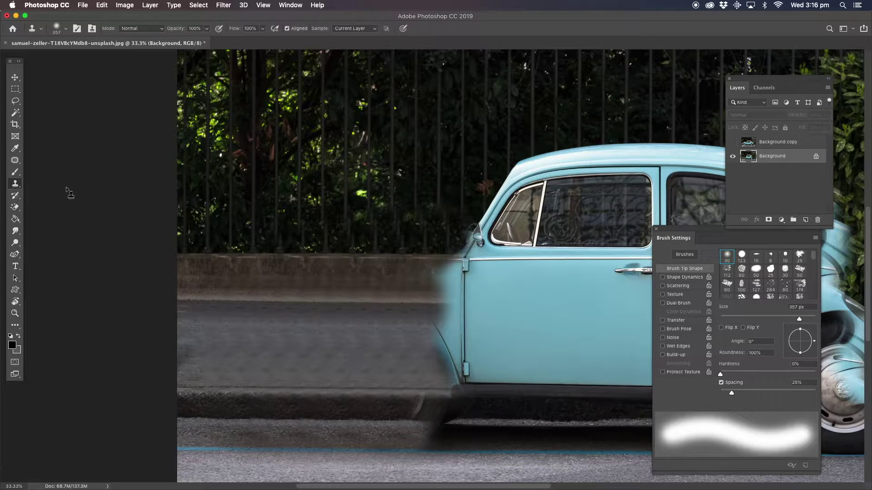
Patch the repeated cloning marks on the pavement with cleaner texture and clear the selections
left_click(14, 162)
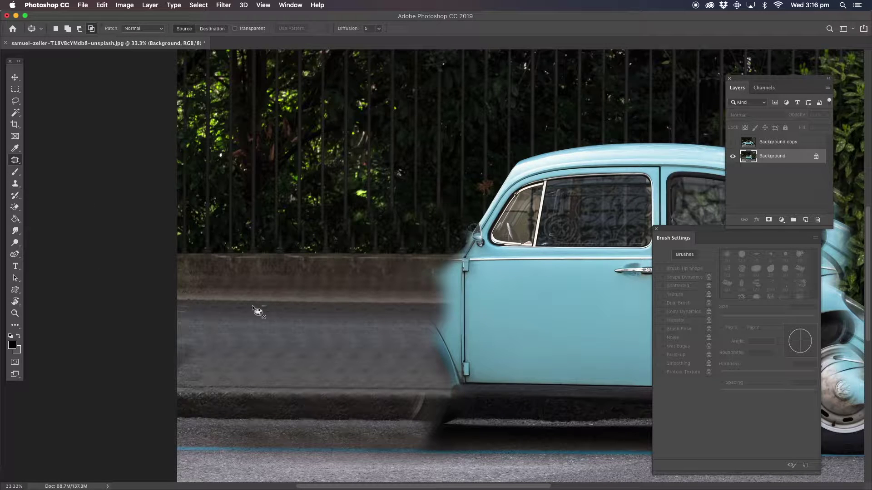
mouse_move(390, 323)
left_mouse_down()
mouse_move(366, 307)
mouse_move(269, 306)
mouse_move(314, 357)
left_mouse_up()
key("super+d")
mouse_move(253, 315)
left_mouse_down()
mouse_move(295, 366)
mouse_move(268, 317)
left_mouse_up()
mouse_move(317, 350)
left_mouse_down()
mouse_move(342, 356)
mouse_move(331, 361)
mouse_move(329, 337)
left_mouse_up()
key("super+d")
Smooth the remaining cloning marks on the pavement with the content-aware Spot Healing Brush at 66 px
right_click(18, 162)
left_click(50, 160)
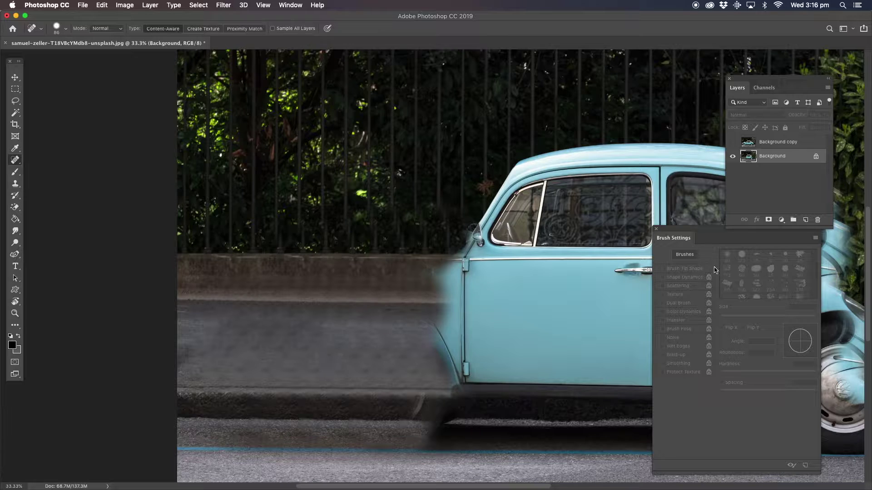
left_click(66, 30)
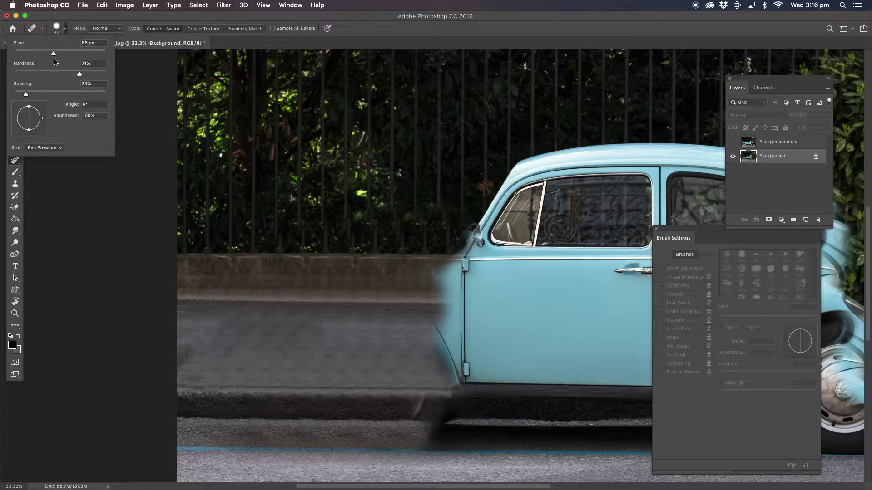
left_click(292, 361)
mouse_move(243, 336)
left_mouse_down()
mouse_move(345, 339)
mouse_move(255, 365)
mouse_move(291, 372)
mouse_move(400, 352)
mouse_move(325, 335)
mouse_move(228, 362)
mouse_move(241, 354)
mouse_move(310, 367)
left_mouse_up()
mouse_move(358, 359)
left_mouse_down()
mouse_move(330, 350)
mouse_move(318, 368)
mouse_move(352, 364)
mouse_move(375, 349)
left_mouse_up()
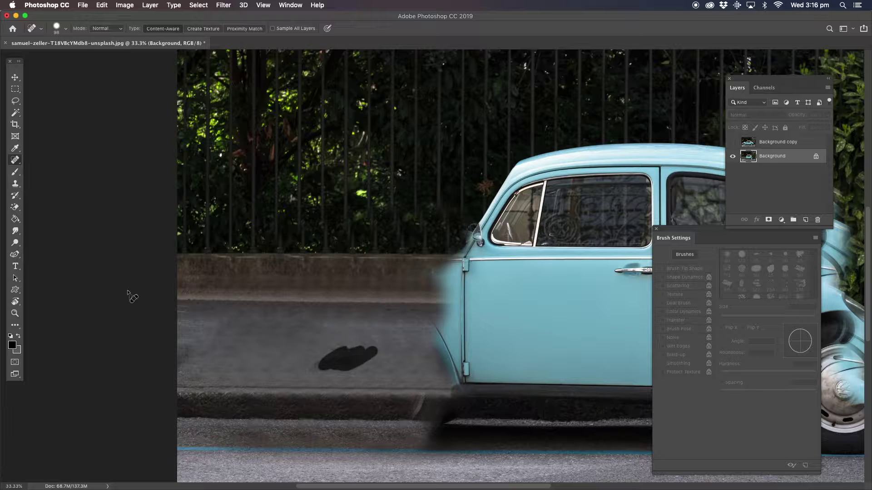
Select a full-height rectangular strip of the cleaned scene in front of the car and copy it to a new layer
left_click(15, 112)
left_click(15, 313)
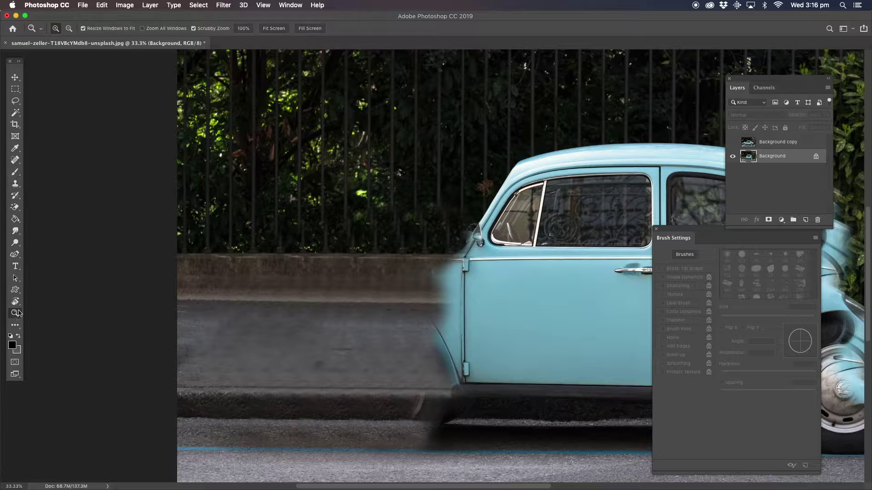
left_click(297, 339, "alt")
left_click(319, 329, "alt")
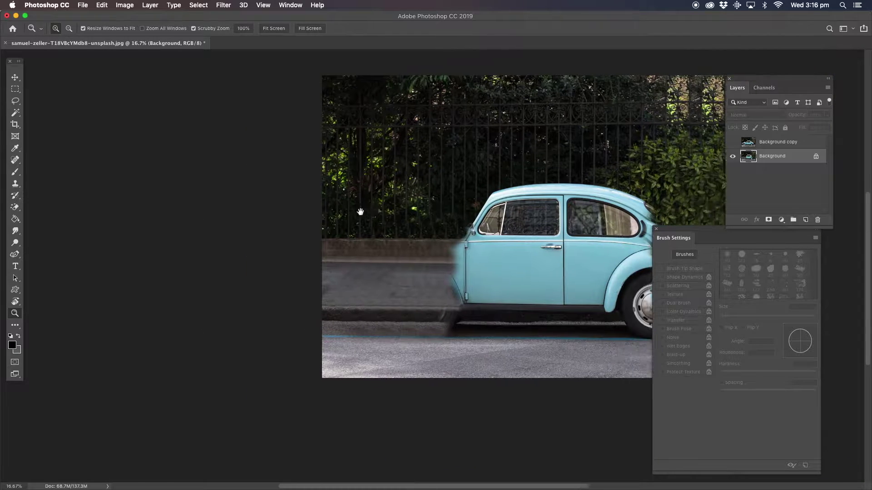
left_click_drag(360, 212, 297, 251)
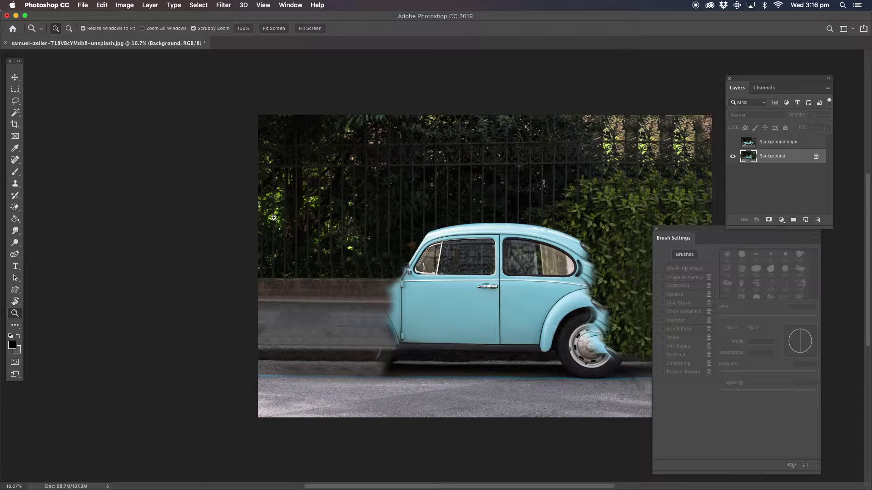
left_click(15, 89)
left_click_drag(238, 104, 362, 421)
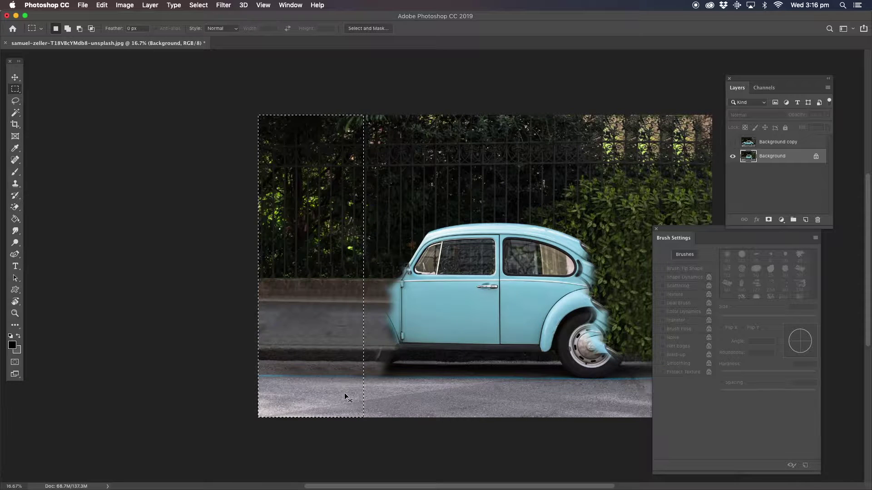
key("ctrl+j")
Move the copied strip to the image edge behind the car and stretch it up to cover the full height
left_click(15, 79)
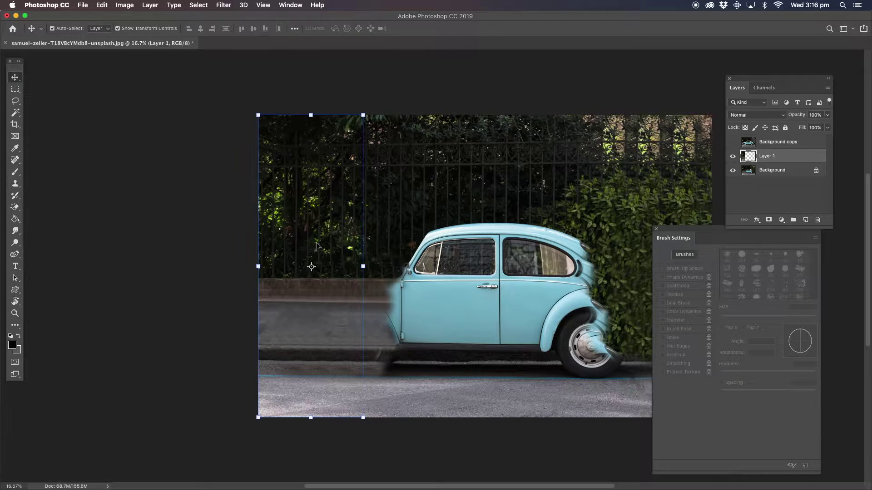
left_click_drag(313, 240, 613, 258)
left_click_drag(495, 209, 339, 220)
left_click_drag(452, 245, 471, 235)
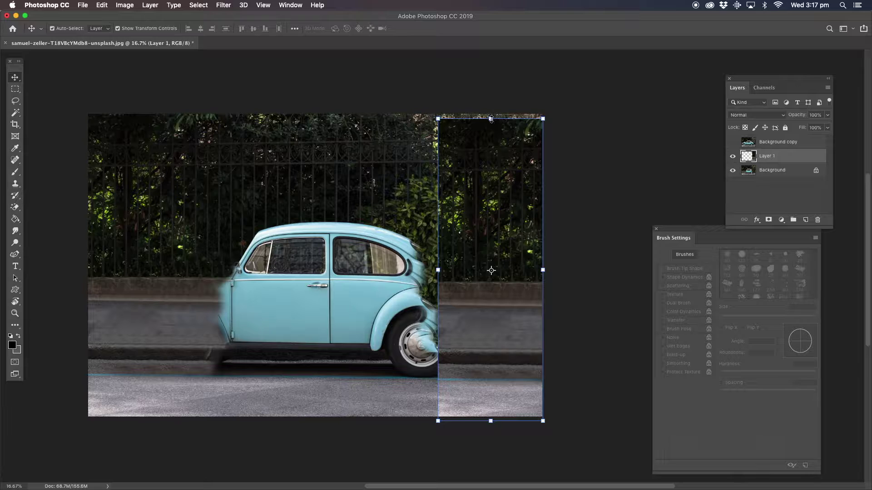
left_click_drag(491, 119, 491, 113)
Lasso and delete the fence and foliage part of the copied strip above the wall, and switch to the Eraser
left_click(15, 101)
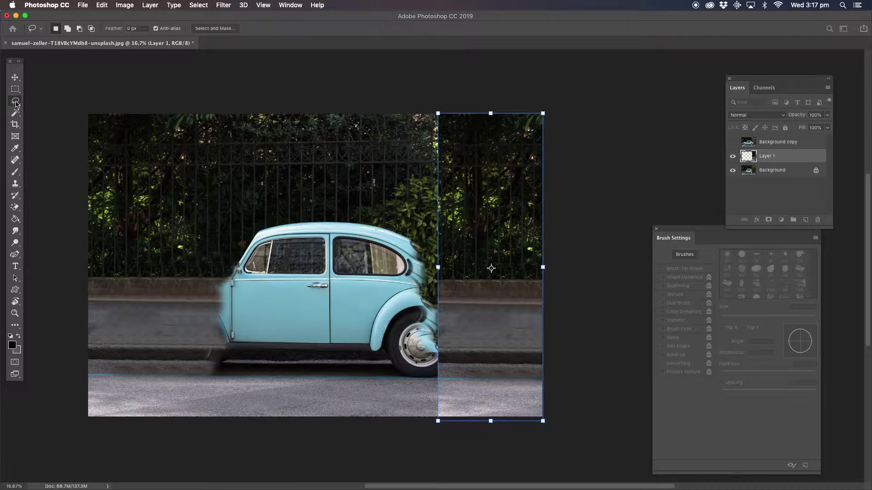
mouse_move(437, 258)
left_mouse_down()
mouse_move(426, 107)
mouse_move(413, 195)
mouse_move(436, 256)
left_mouse_up()
key("Delete")
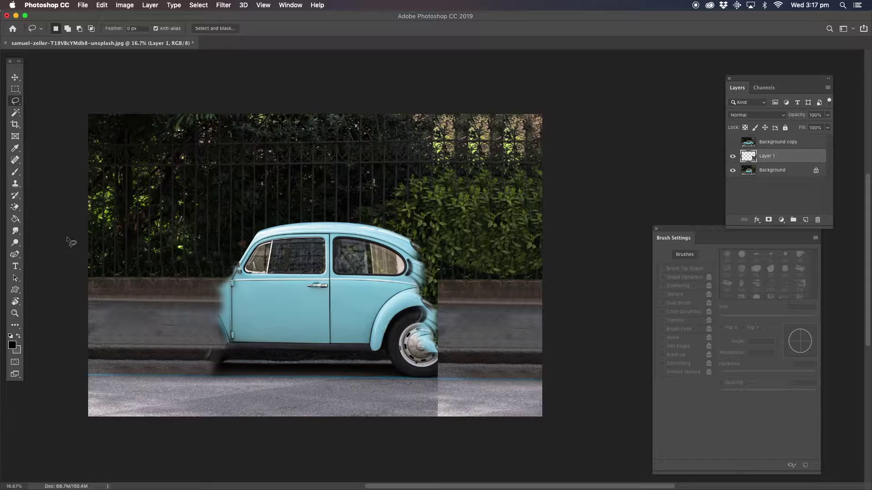
left_click_drag(18, 208, 57, 207)
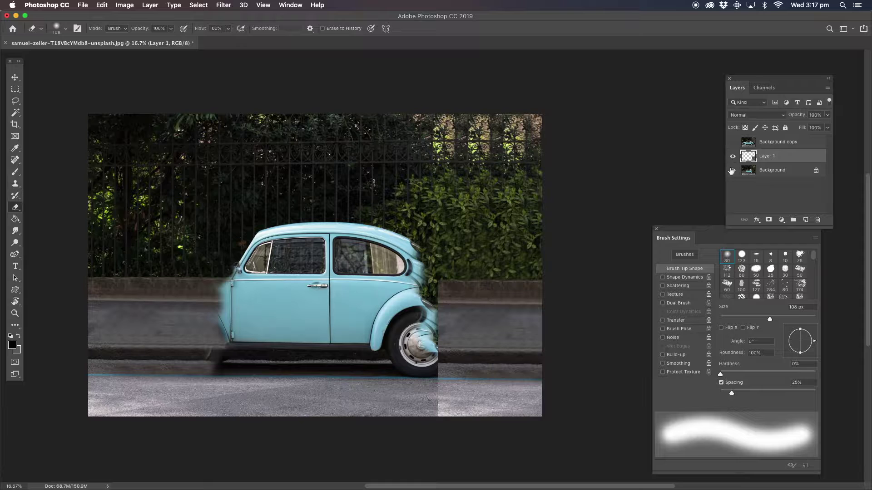
Show the Background copy layer, select its entire image and delete the contents
left_click(762, 144)
left_click(732, 143)
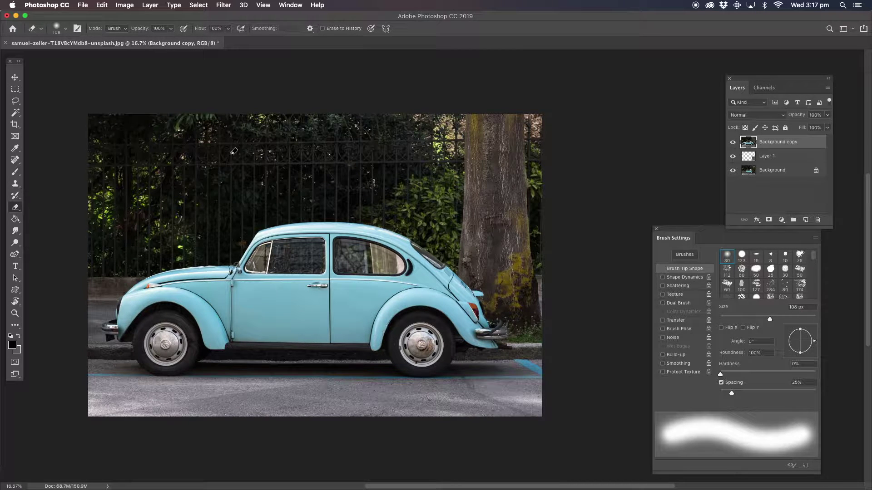
key("super+a")
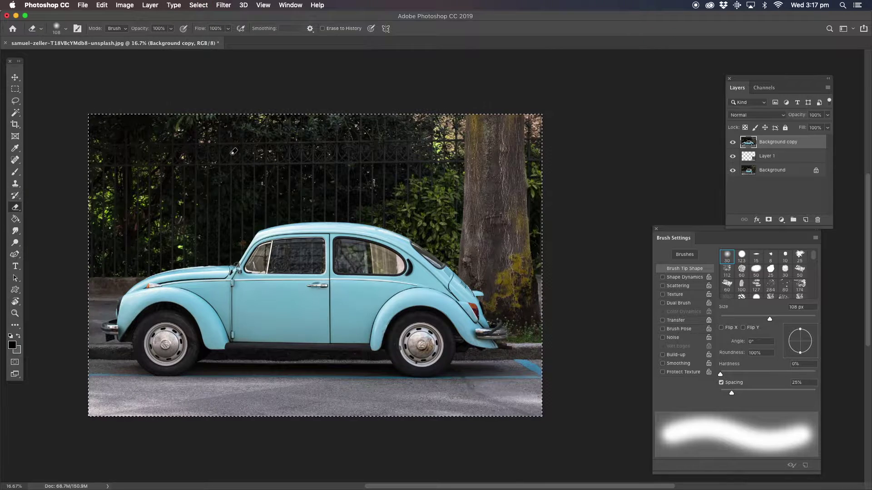
key("BackSpace")
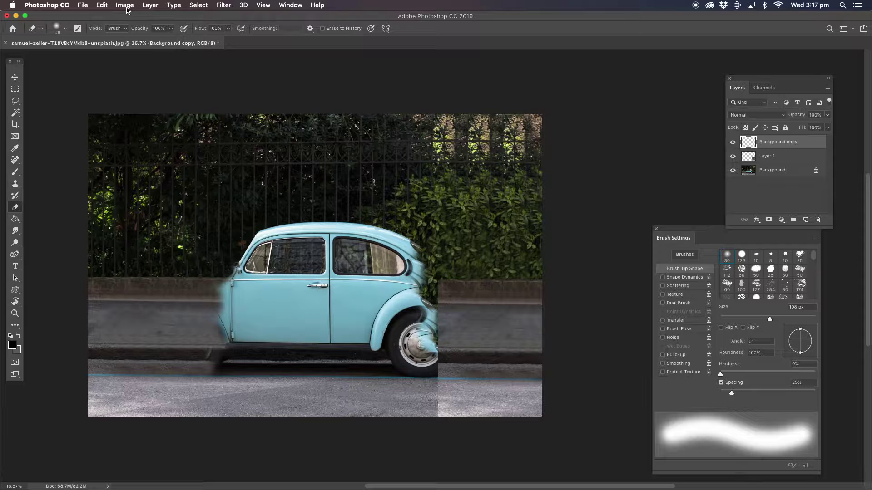
Flatten the image and paste the original photo of the car as a new layer above the flattened background
left_click(149, 7)
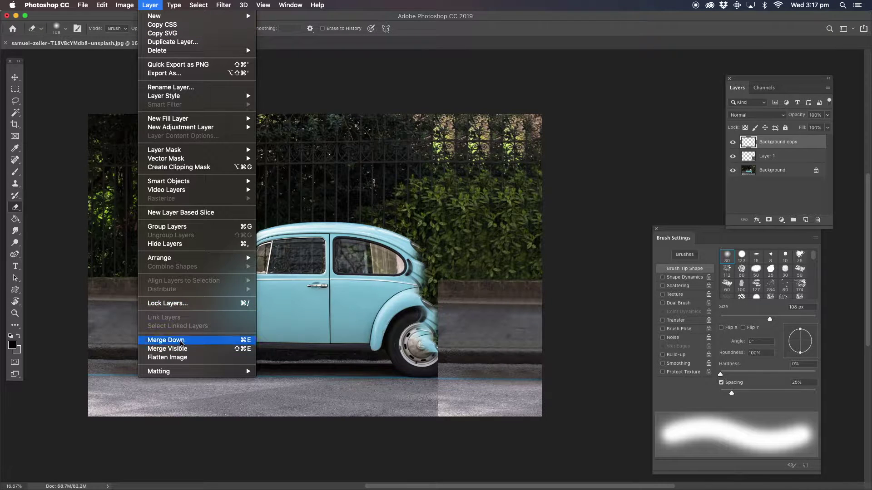
left_click(170, 357)
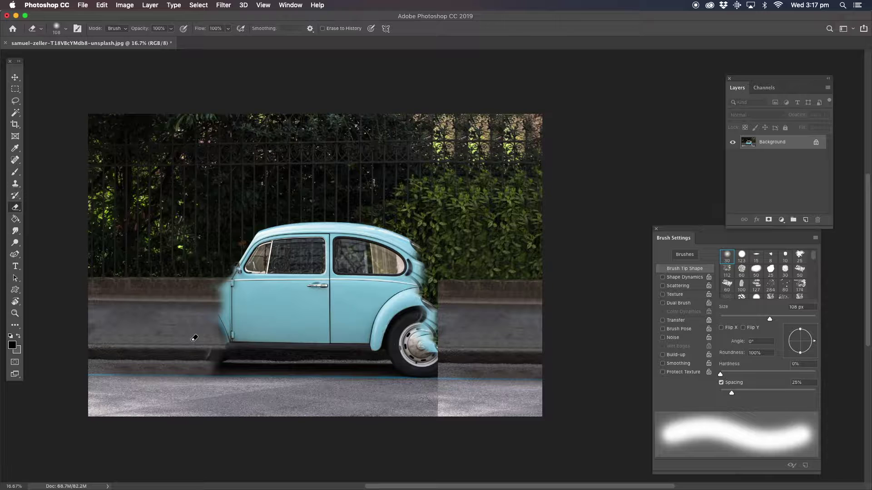
key("super+z")
key("super+z")
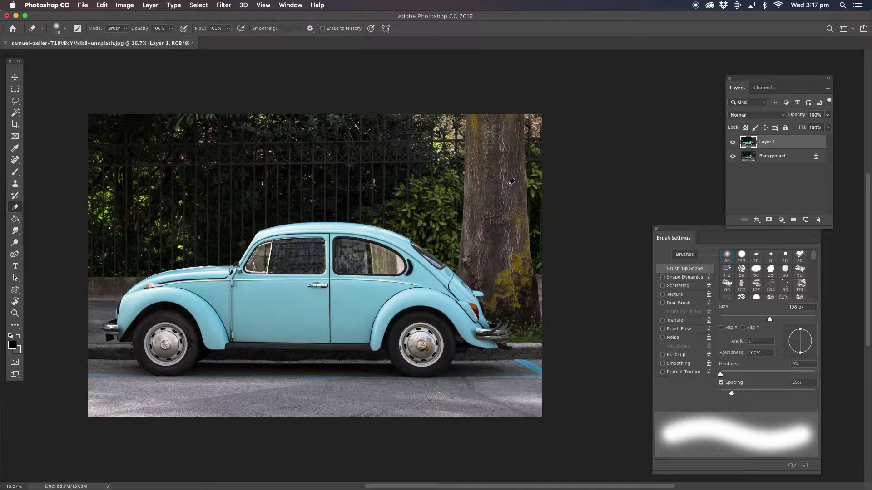
Hide Layer 1, lasso the road seam below the rear wheel on the Background layer, fill it with Content-Aware and deselect
left_click(734, 144)
left_click(761, 158)
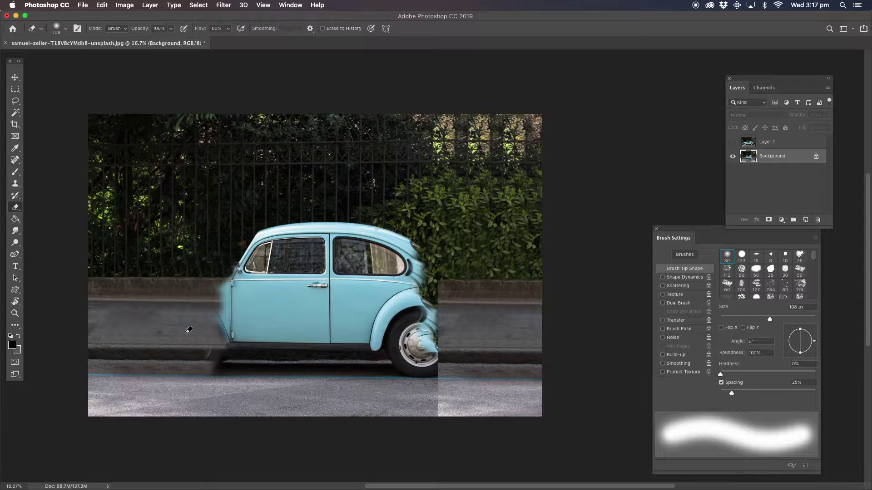
left_click(16, 314)
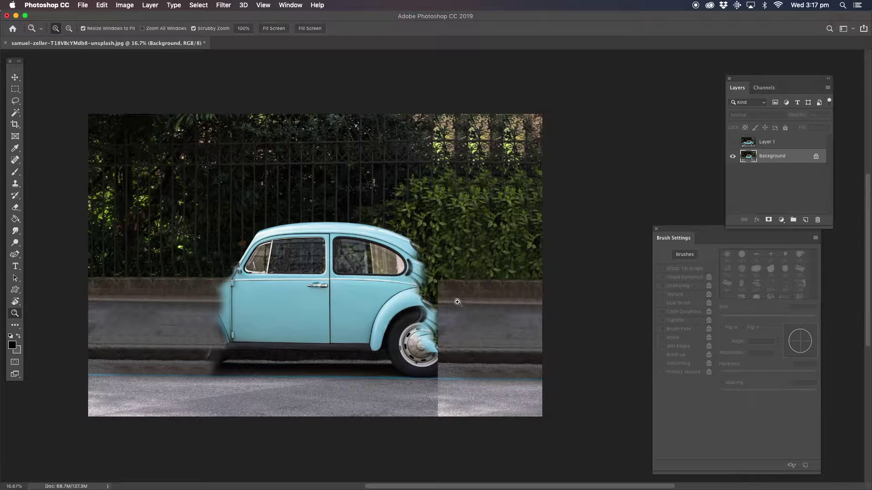
left_click(470, 307)
scroll(432, 354, "down", 4)
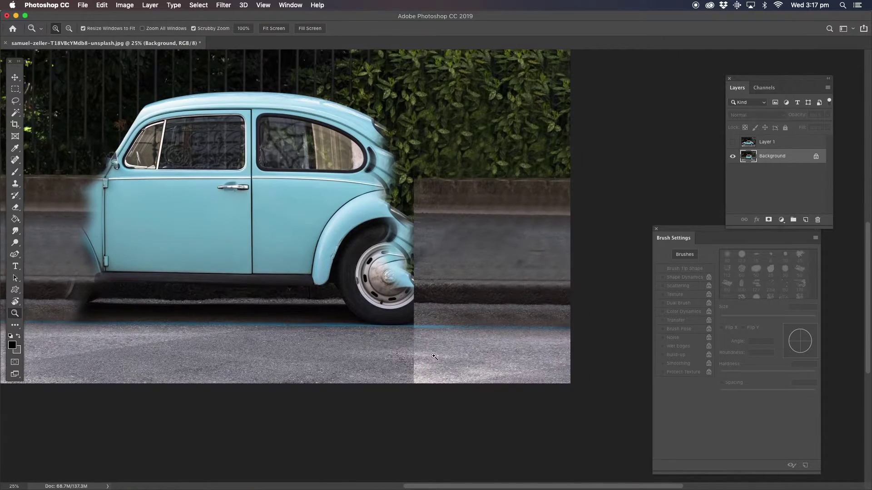
left_click(434, 356)
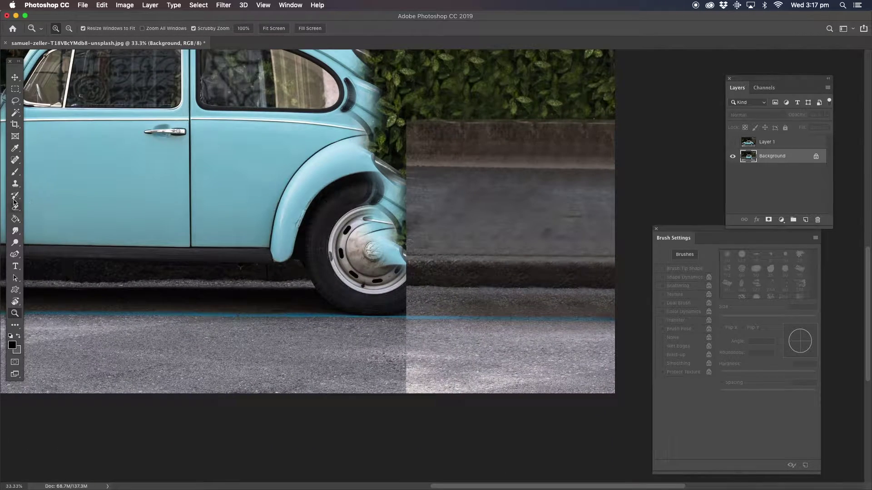
left_click(15, 101)
mouse_move(421, 323)
left_mouse_down()
mouse_move(246, 352)
mouse_move(515, 367)
mouse_move(420, 320)
left_mouse_up()
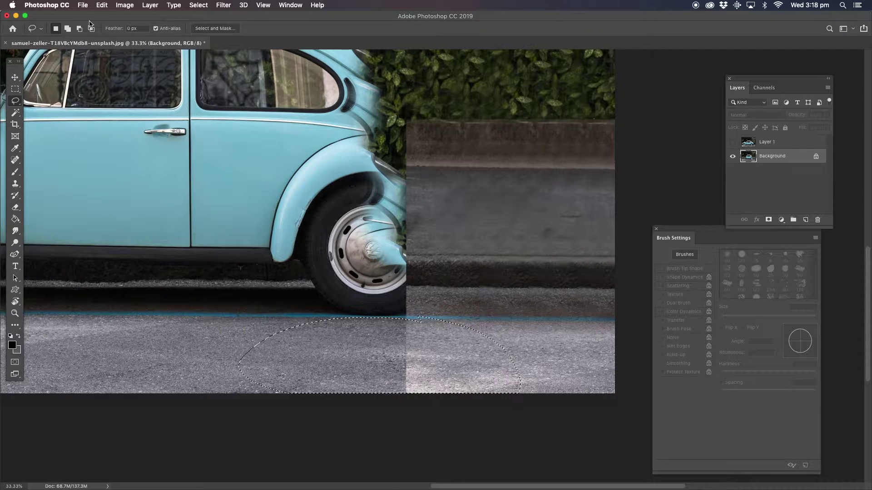
left_click(102, 5)
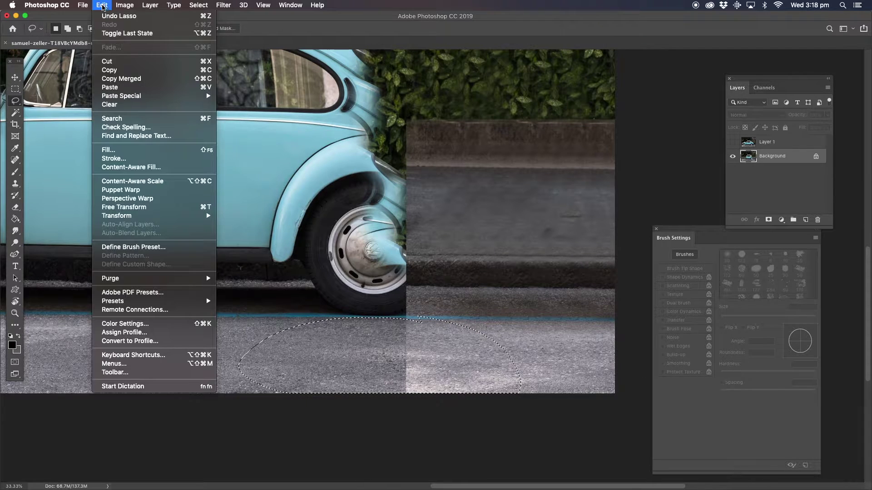
left_click(114, 149)
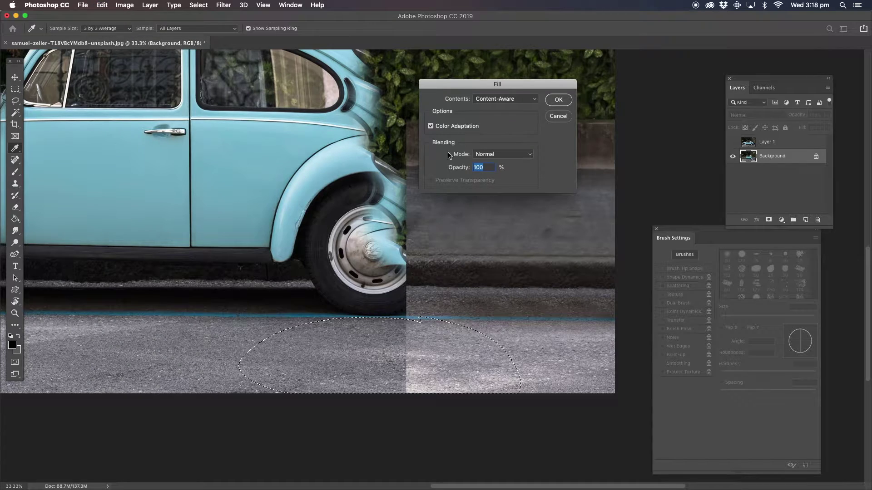
left_click(559, 117)
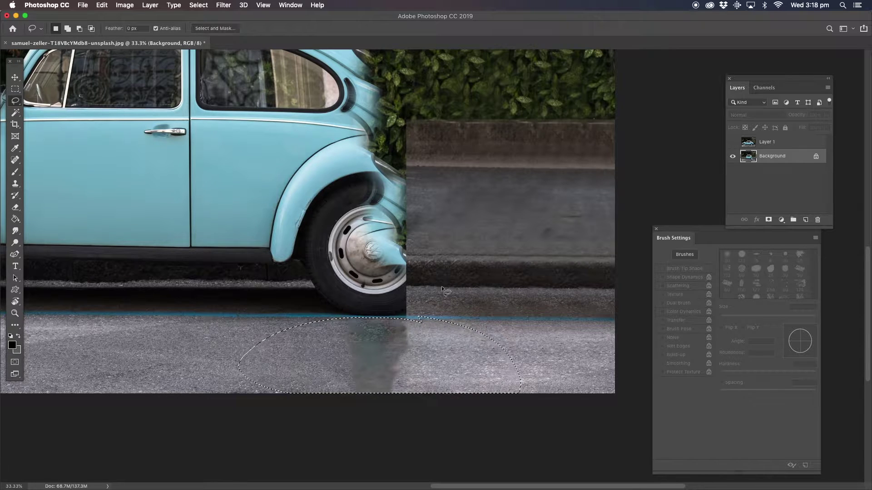
key("super+d")
Clean up the dark smudges in the road below the rear wheel with the Spot Healing Brush and Patch Tool, using nearby asphalt
left_click(15, 160)
mouse_move(404, 344)
left_mouse_down()
mouse_move(404, 361)
mouse_move(359, 382)
mouse_move(390, 363)
mouse_move(367, 353)
mouse_move(402, 357)
mouse_move(348, 357)
left_mouse_up()
right_click(15, 163)
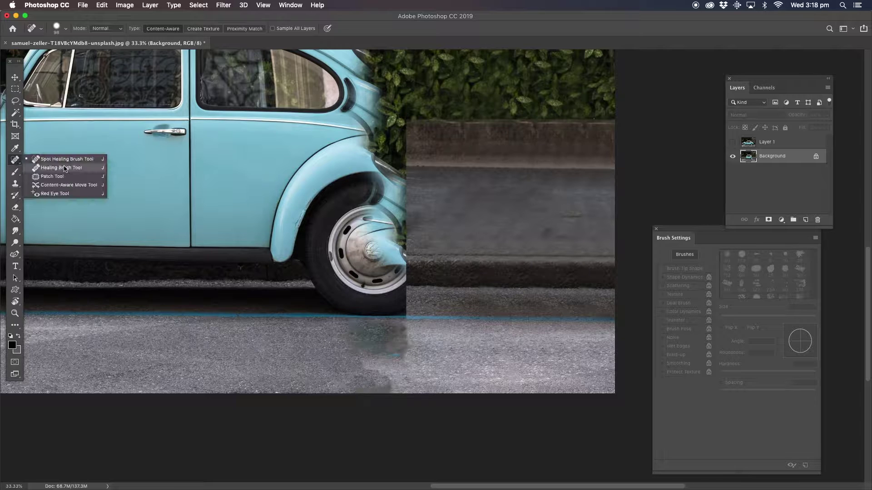
left_click(52, 176)
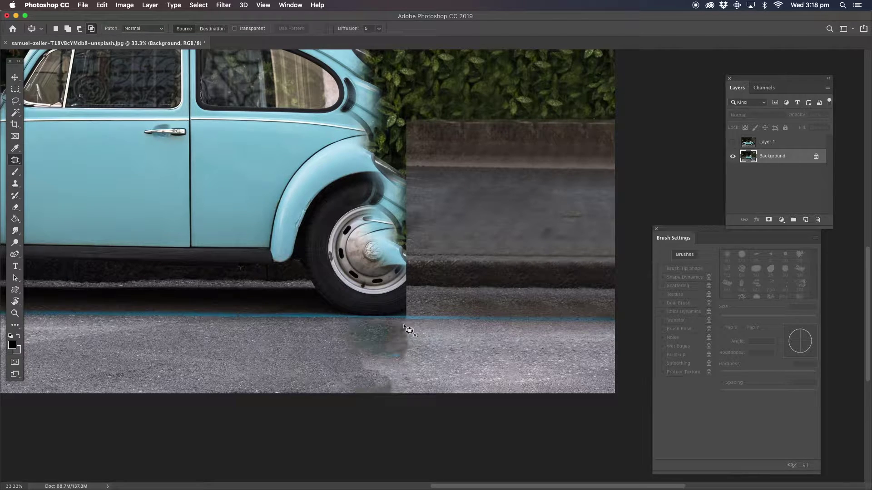
mouse_move(411, 324)
left_mouse_down()
mouse_move(318, 363)
mouse_move(433, 373)
mouse_move(252, 353)
left_mouse_up()
key("ctrl+d")
mouse_move(398, 367)
left_mouse_down()
mouse_move(409, 381)
mouse_move(305, 379)
left_mouse_up()
key("ctrl+d")
mouse_move(390, 327)
left_mouse_down()
mouse_move(350, 325)
mouse_move(400, 331)
mouse_move(252, 354)
left_mouse_up()
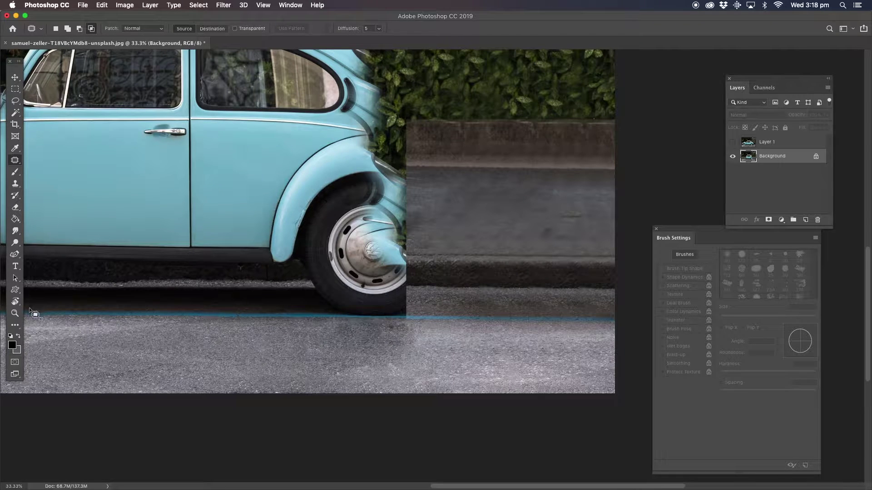
Show Layer 1, lasso loosely around the whole car, mask the layer to that selection and hide the Background layer
left_click(15, 314)
left_click(269, 231, "alt")
left_click(270, 231, "alt")
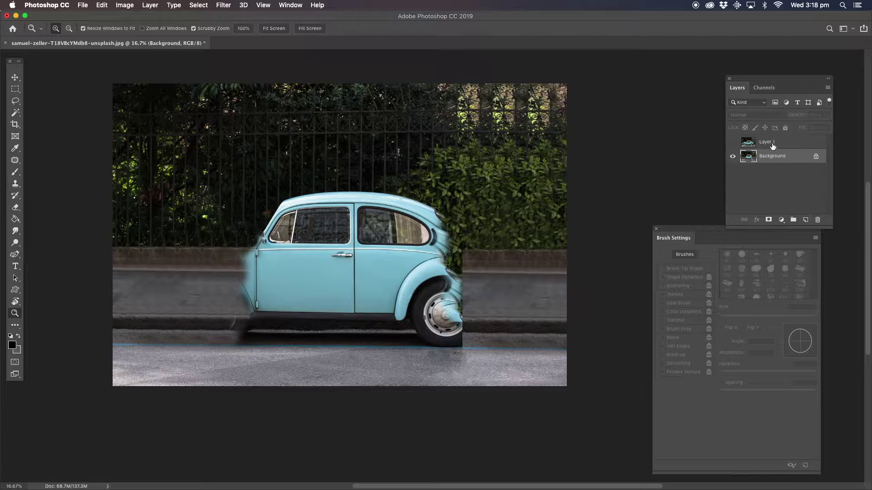
left_click(773, 145)
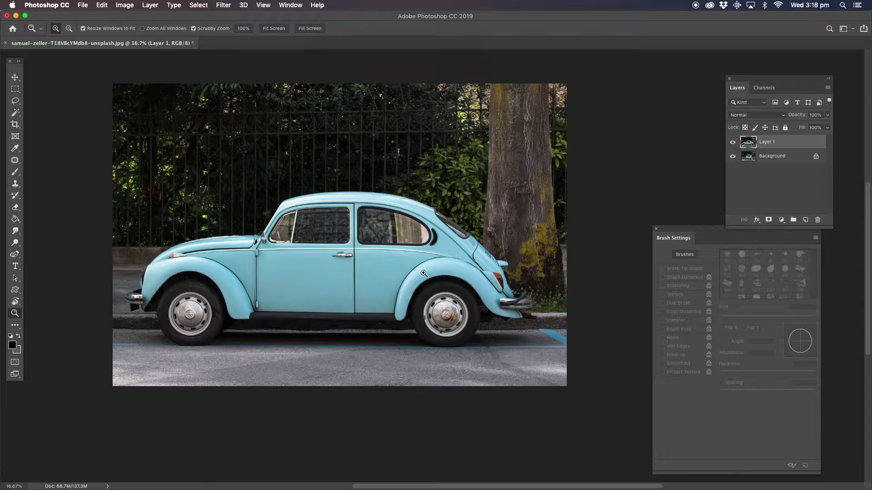
left_click(15, 101)
mouse_move(239, 230)
left_mouse_down()
mouse_move(131, 251)
mouse_move(122, 304)
mouse_move(149, 339)
mouse_move(201, 353)
mouse_move(333, 345)
mouse_move(435, 356)
mouse_move(484, 352)
mouse_move(548, 311)
mouse_move(524, 263)
mouse_move(437, 200)
mouse_move(375, 182)
mouse_move(307, 181)
mouse_move(246, 227)
left_mouse_up()
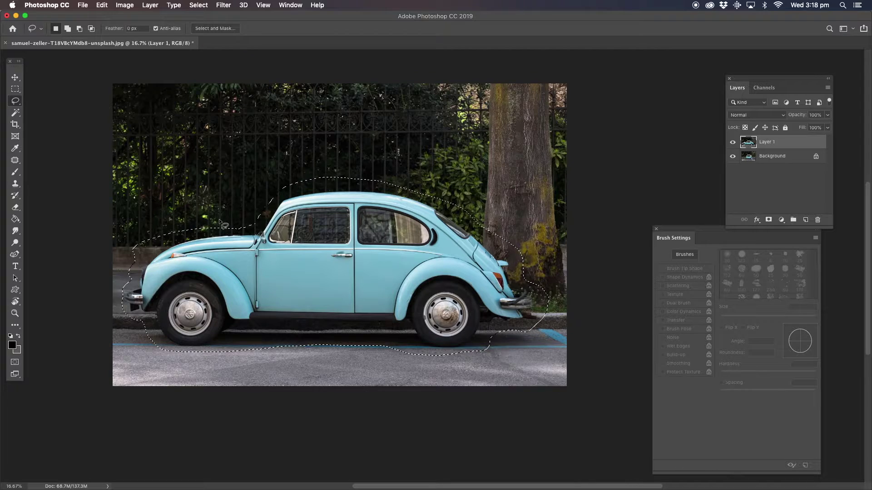
left_click(768, 220)
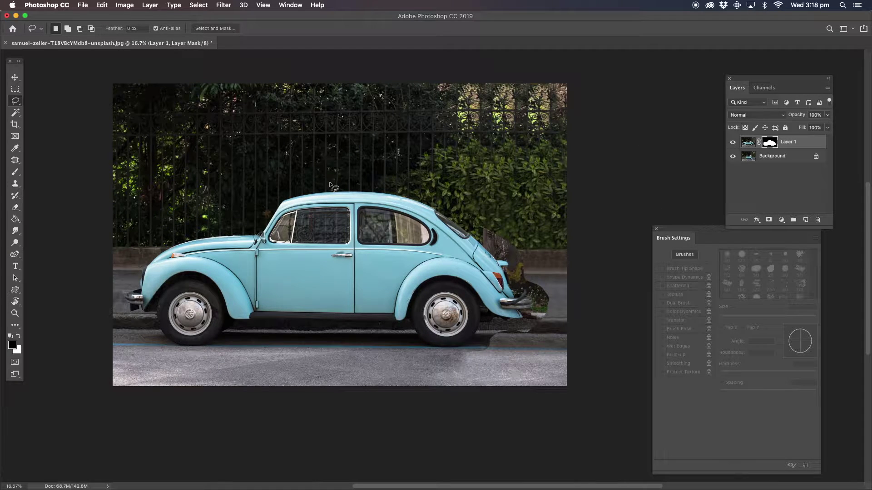
left_click(732, 156)
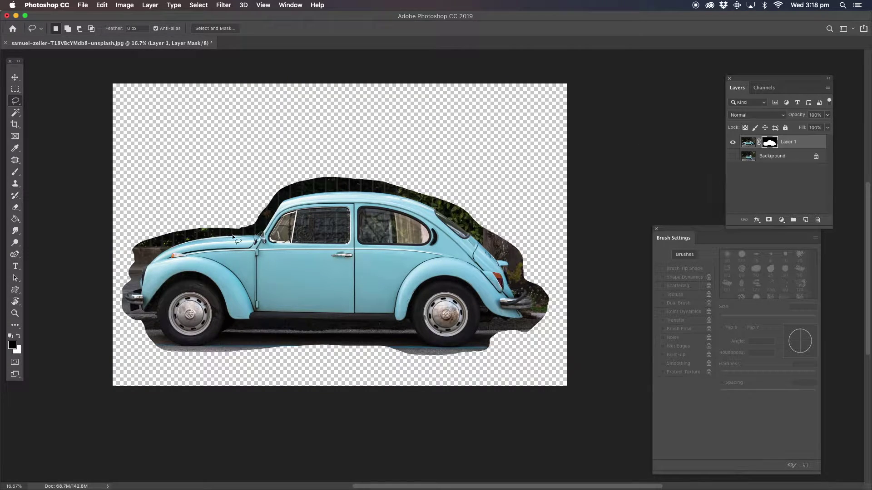
Start a Pen Tool path where the front bumper meets the body and curve it up along the headlight's outer edge
left_click(15, 314)
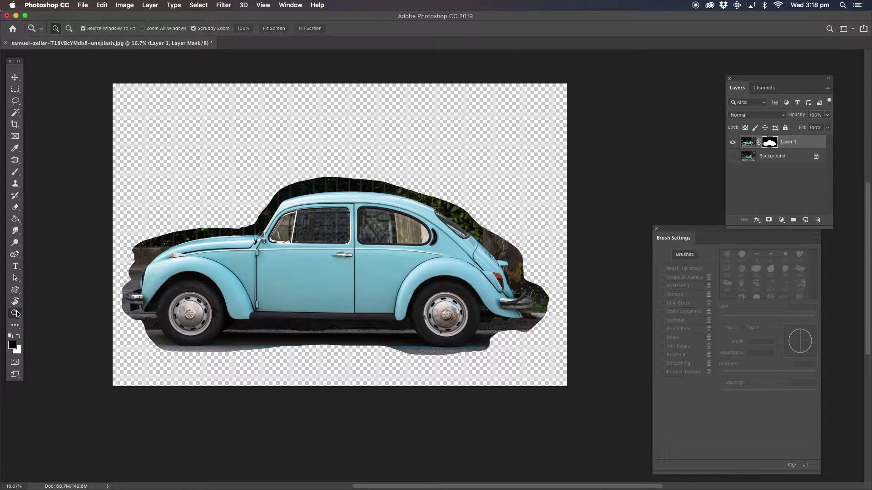
left_click(178, 263)
left_click(291, 217)
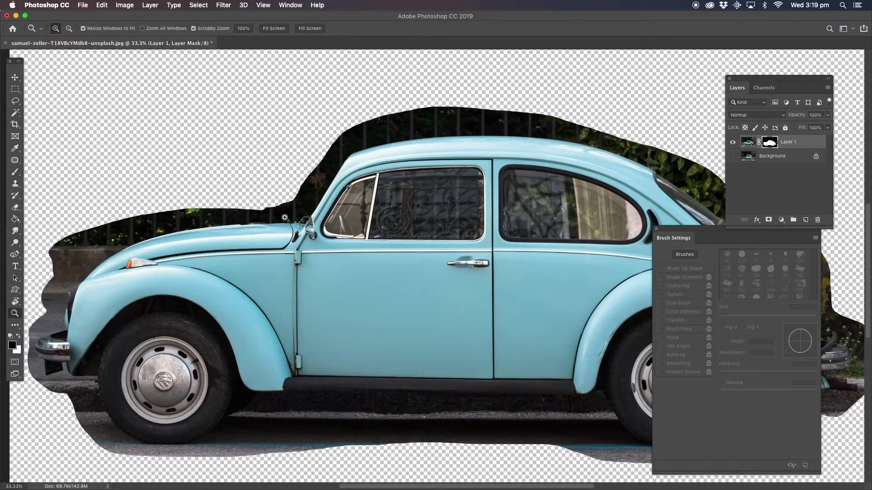
left_click(230, 232)
left_click_drag(160, 250, 203, 227)
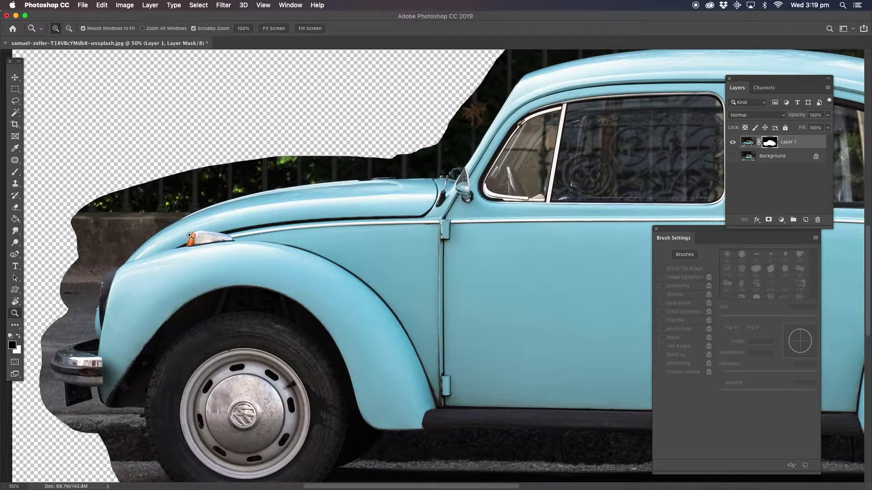
left_click(113, 314)
left_click(107, 297)
left_click_drag(104, 293, 178, 188)
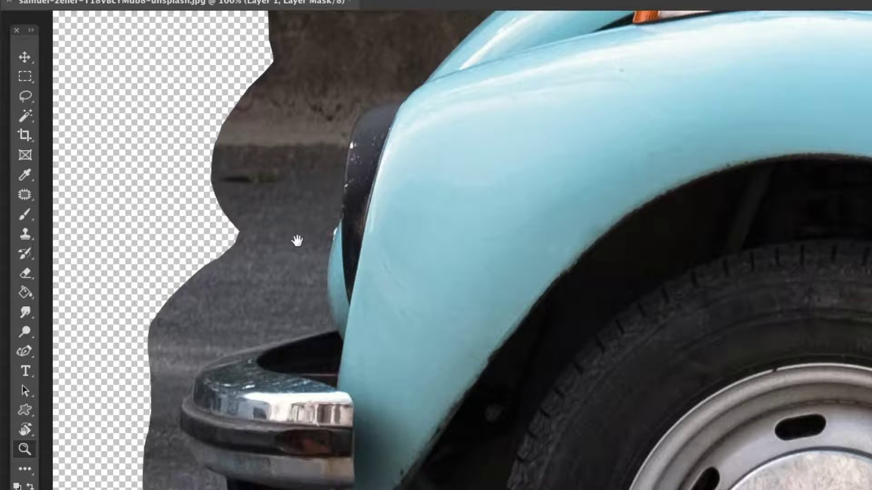
right_click(24, 353)
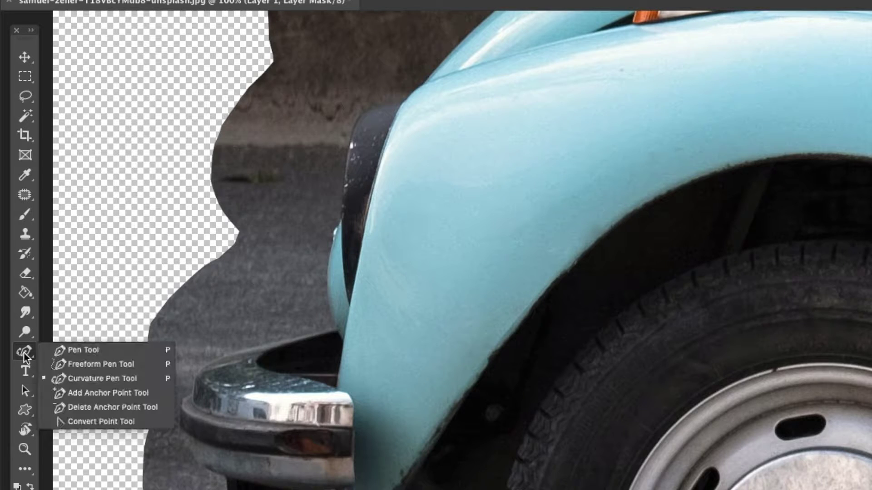
left_click(89, 351)
left_click(336, 329)
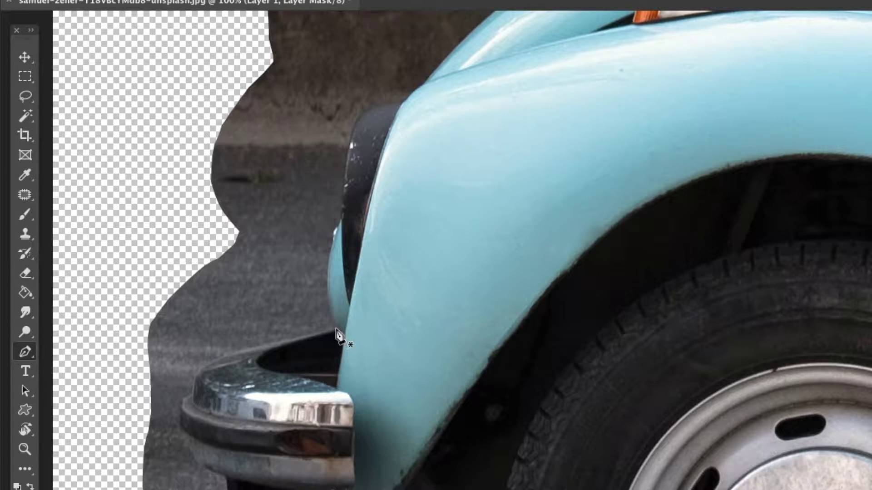
left_click(344, 213)
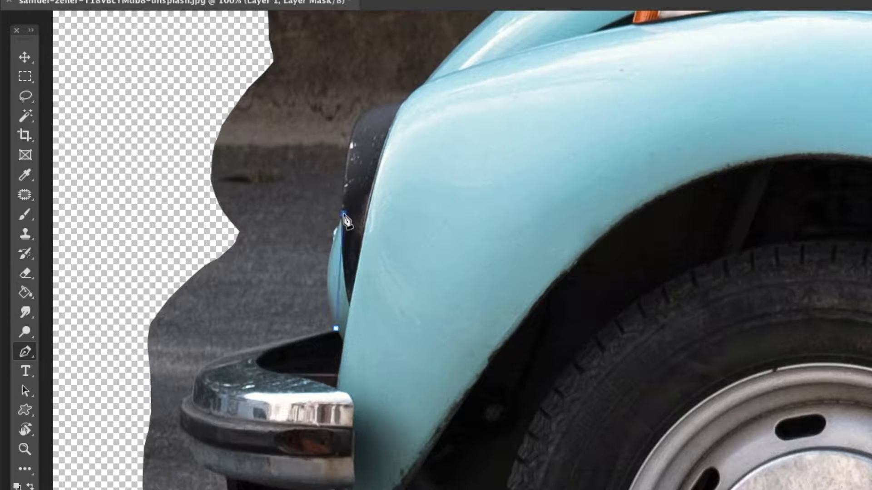
left_click(340, 272)
left_click_drag(340, 272, 325, 272)
left_click(359, 114)
left_click(349, 159)
left_click_drag(349, 159, 345, 161)
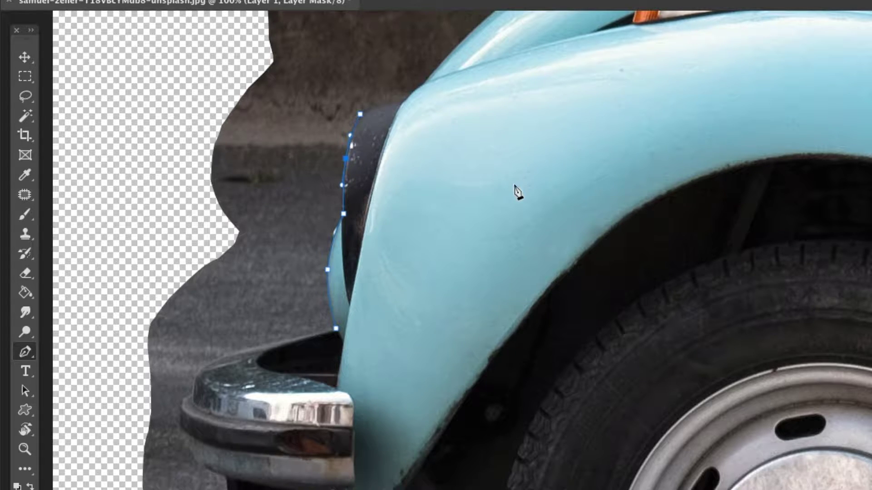
Extend the path from the headlight over the bonnet and roof and down the back of the car to the rear bumper
scroll(554, 121, "up", 6)
scroll(555, 121, "right", 3)
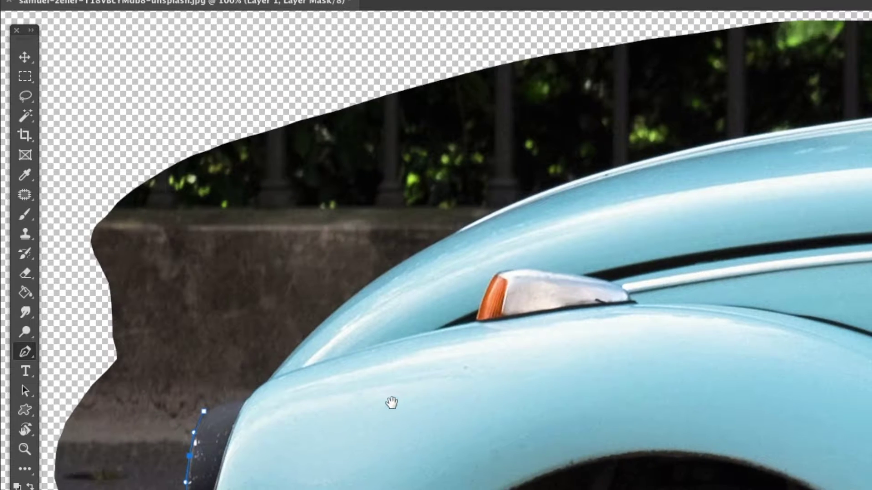
left_click(245, 400)
left_click(266, 380)
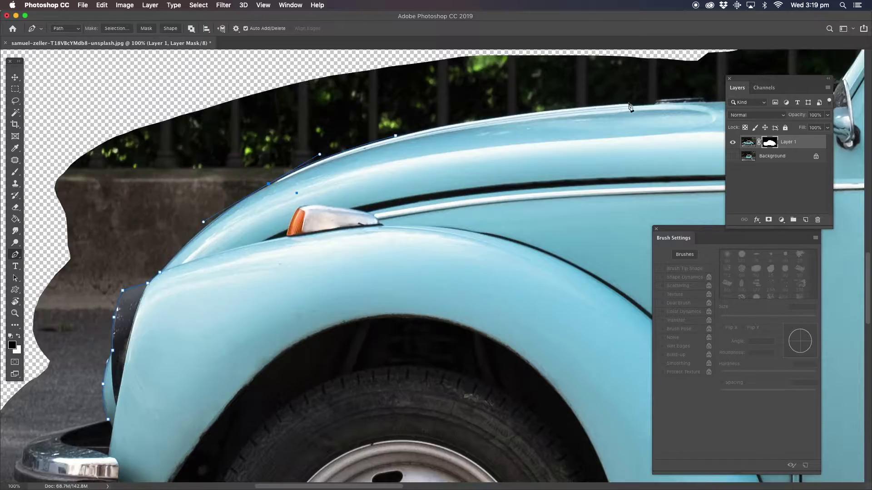
scroll(706, 247, "right", 6)
scroll(706, 247, "up", 8)
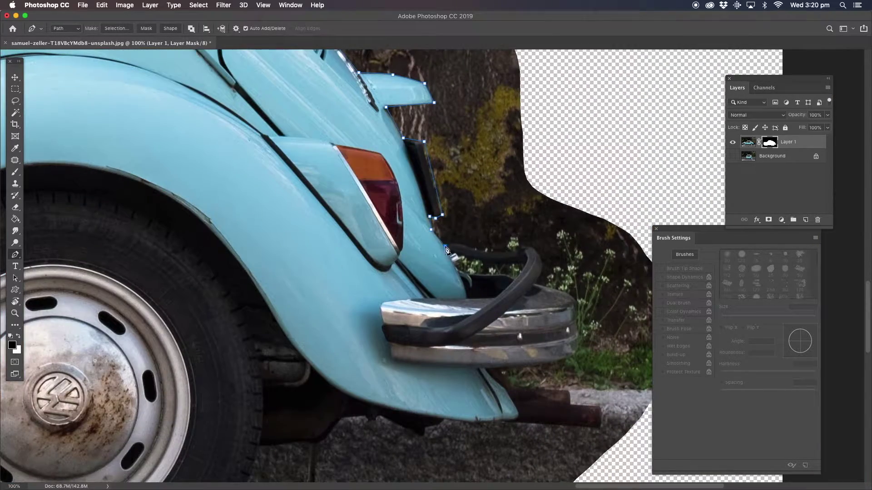
Continue the path around the rear bumper and exhaust pipe, along the underside and front wheel arch, to the front bumper
left_click(474, 249)
left_click(537, 250)
left_click(578, 318)
left_click(512, 384)
left_click(599, 429)
left_click(421, 435)
left_click(339, 393)
left_click(152, 187)
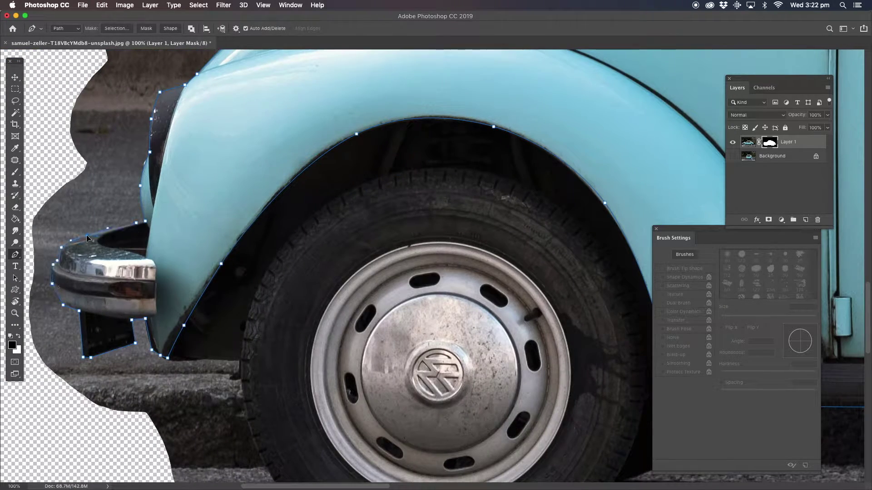
Close the path at the front bumper and convert it to a new anti-aliased selection with a 0-pixel feather radius
left_click(146, 223)
right_click(145, 224)
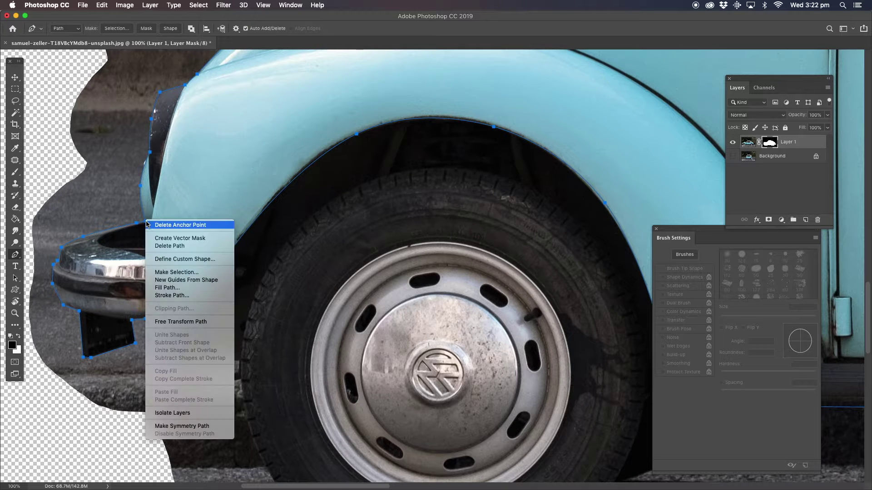
left_click(188, 273)
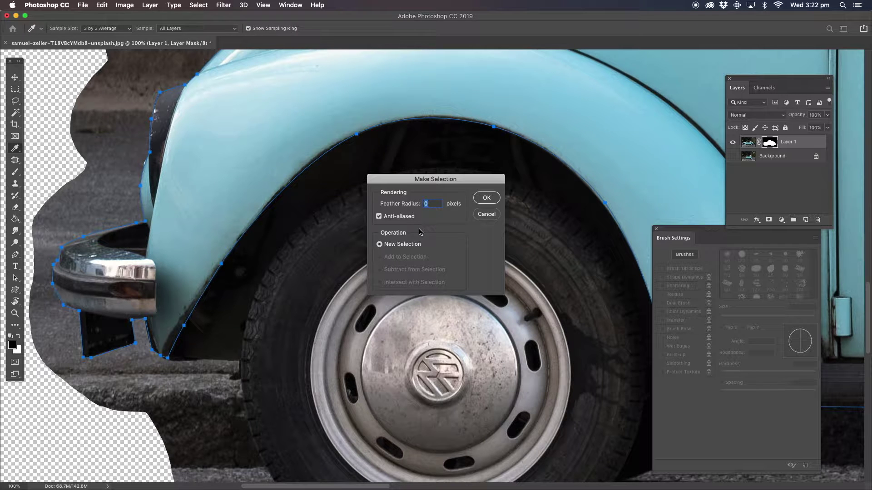
key("Return")
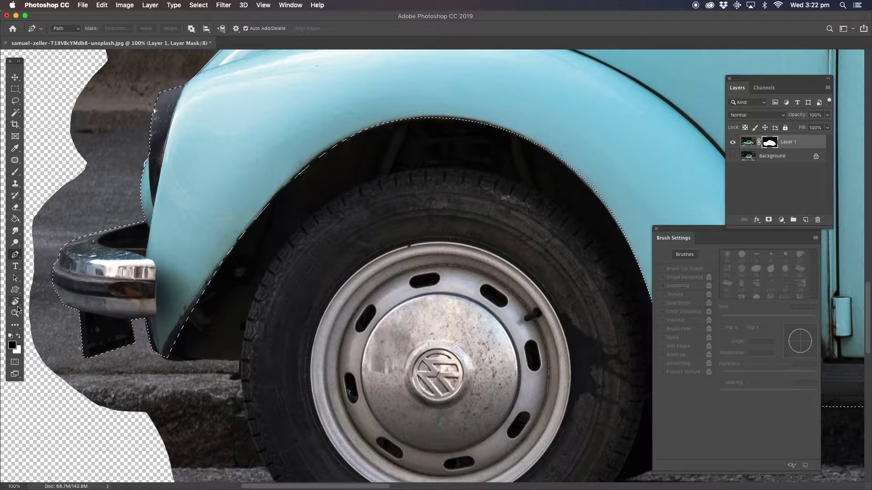
key("z")
right_click(381, 181)
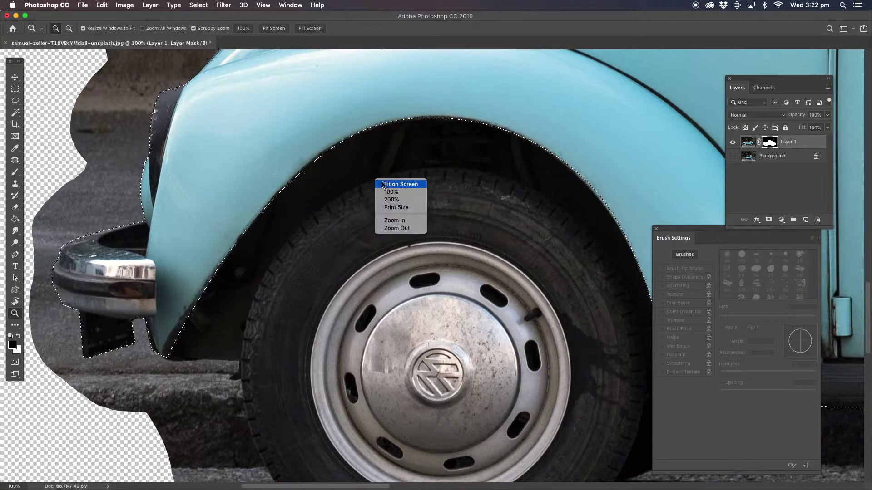
Copy the selected car body to its own layer, hide Layer 1 and show the Background layer beneath the copy
left_click(384, 184)
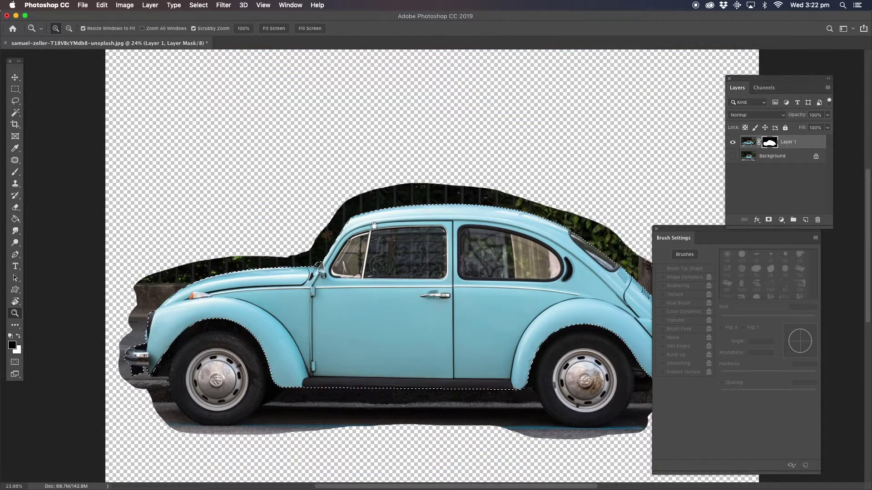
left_click_drag(379, 234, 302, 158)
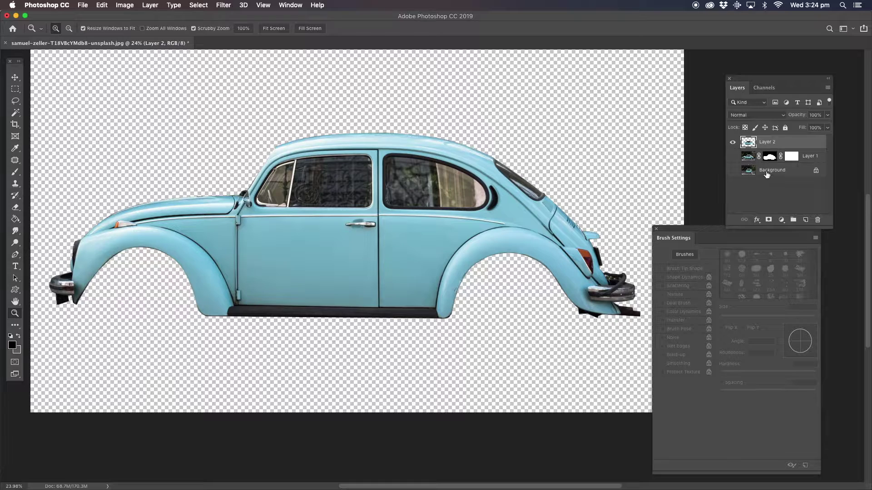
left_click(732, 170)
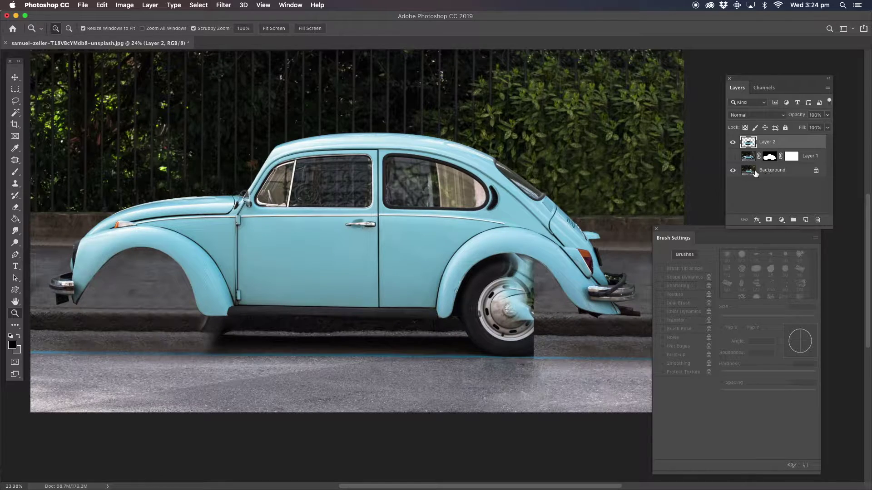
left_click(732, 171)
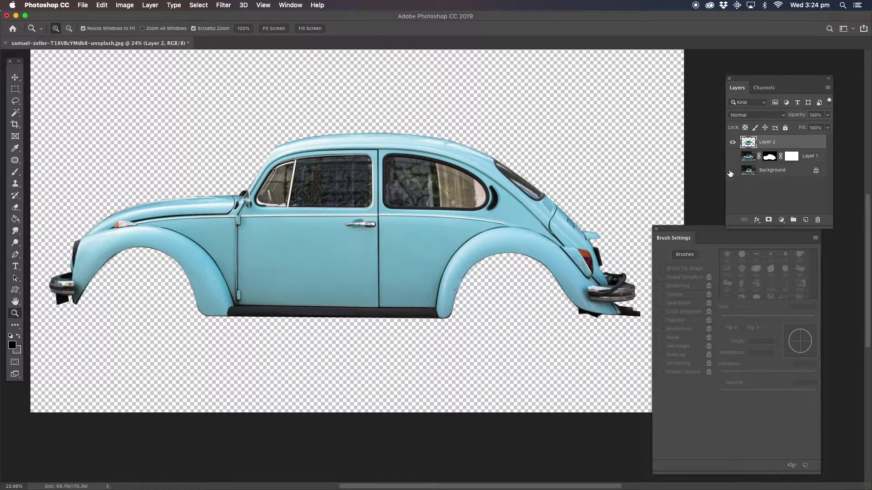
left_click(732, 172)
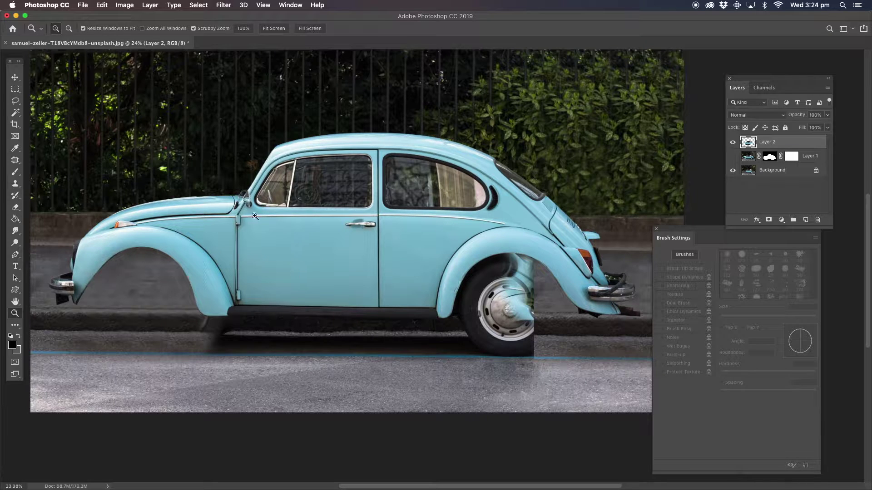
left_click(394, 203, "alt")
left_click_drag(384, 232, 367, 219)
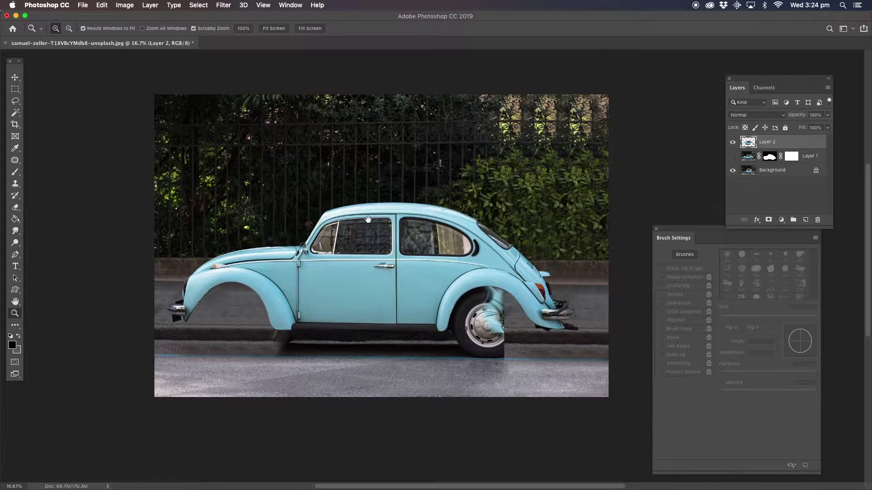
Transform the car body layer to 77.12% width and 163.82% height, and position it near the middle of the street
left_click(14, 78)
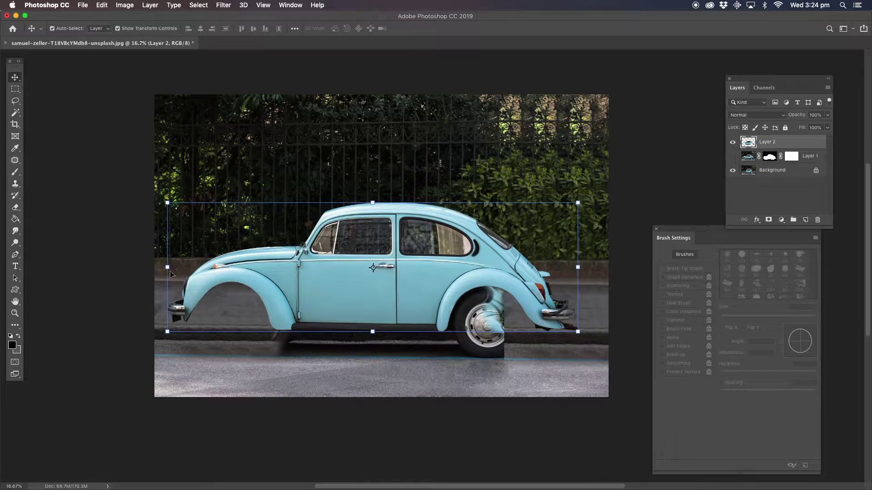
left_click_drag(167, 268, 233, 268)
left_click_drag(578, 267, 536, 268)
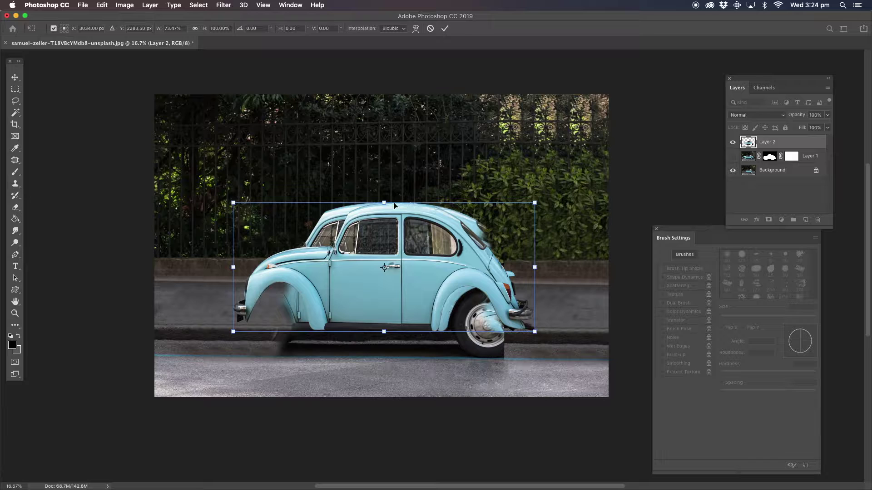
left_click_drag(386, 203, 393, 139)
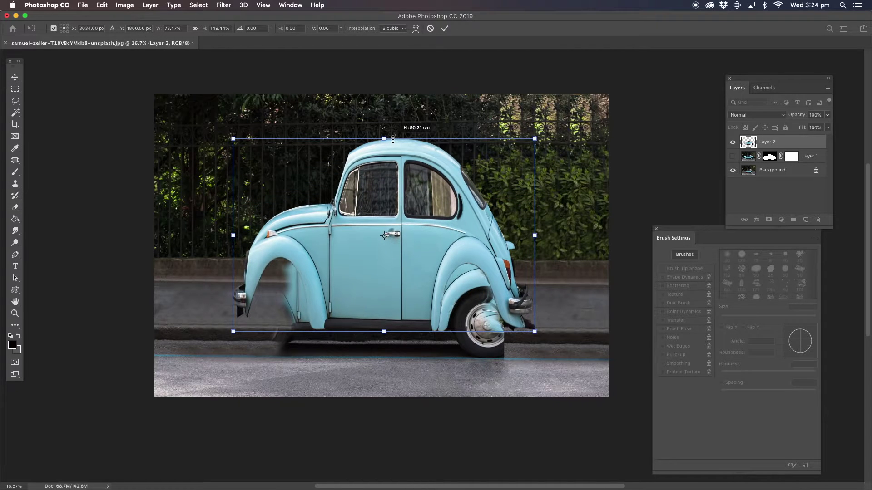
left_click_drag(233, 332, 218, 350)
left_click_drag(339, 278, 384, 279)
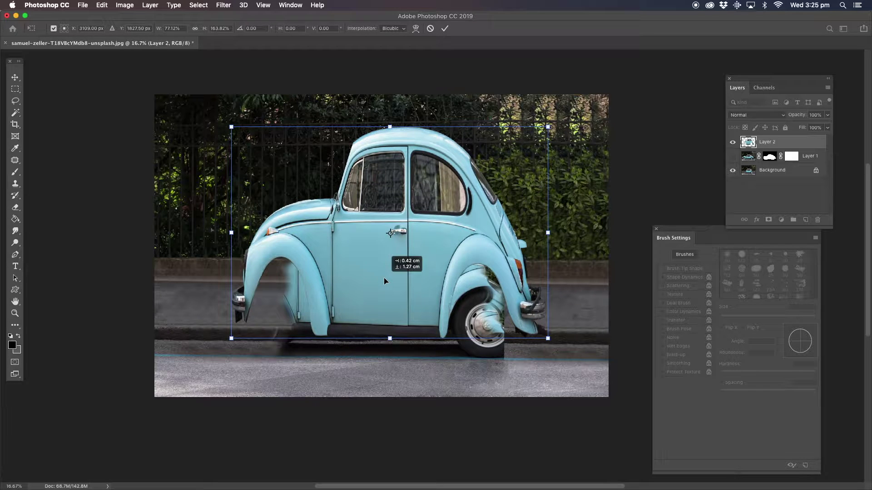
left_click_drag(384, 279, 384, 279)
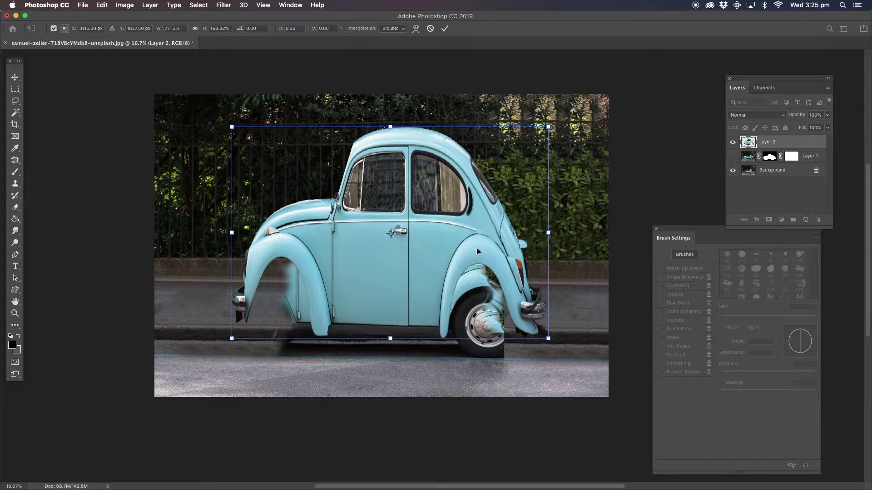
Hide Layer 2 and Background, show the original car on Layer 1 and make that layer active
left_click(15, 100)
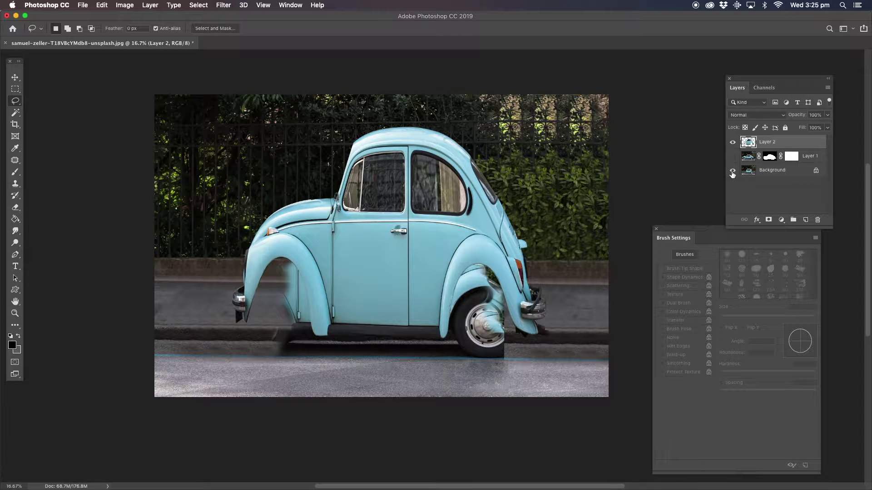
left_click(734, 144)
left_click(732, 170)
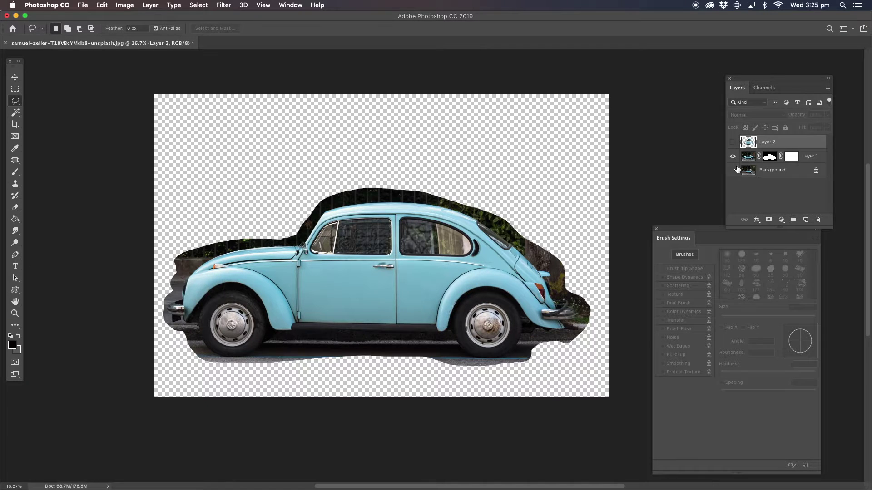
left_click(748, 158)
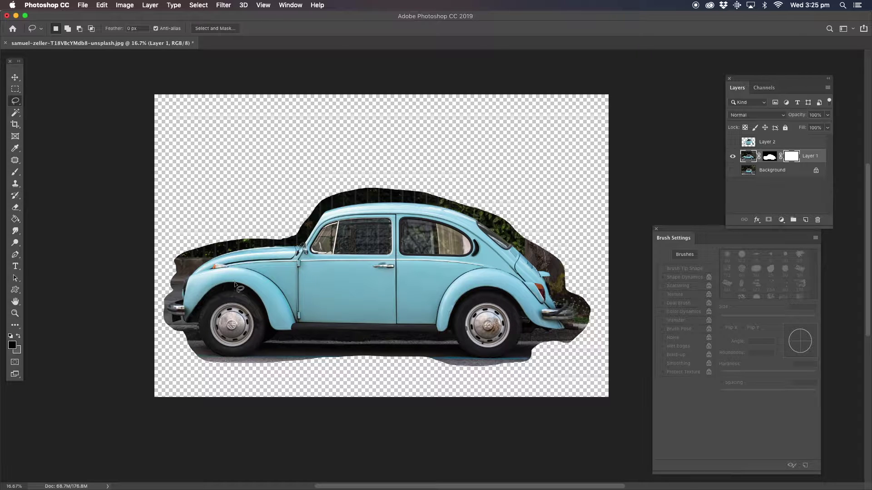
Trace the front wheel with a closed Curvature Pen path around the outer edge of its tyre
left_click(15, 314)
left_click(232, 341)
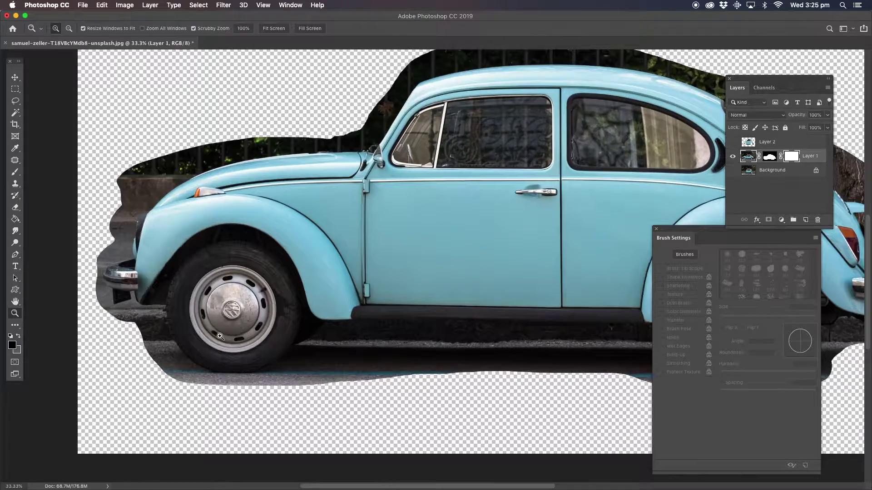
left_click(220, 336)
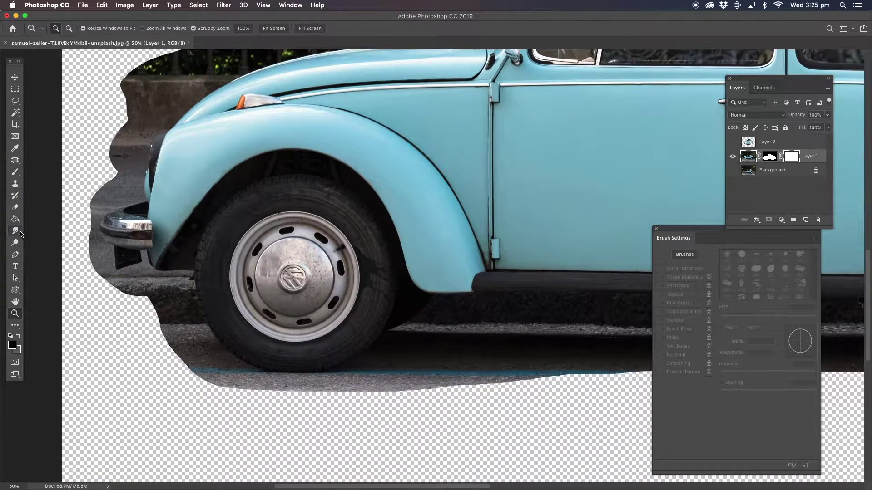
left_click(15, 255)
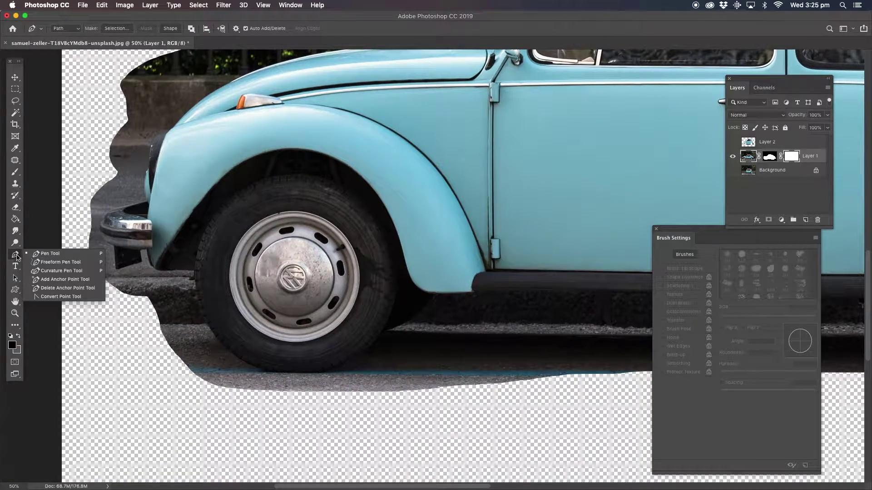
left_click(60, 272)
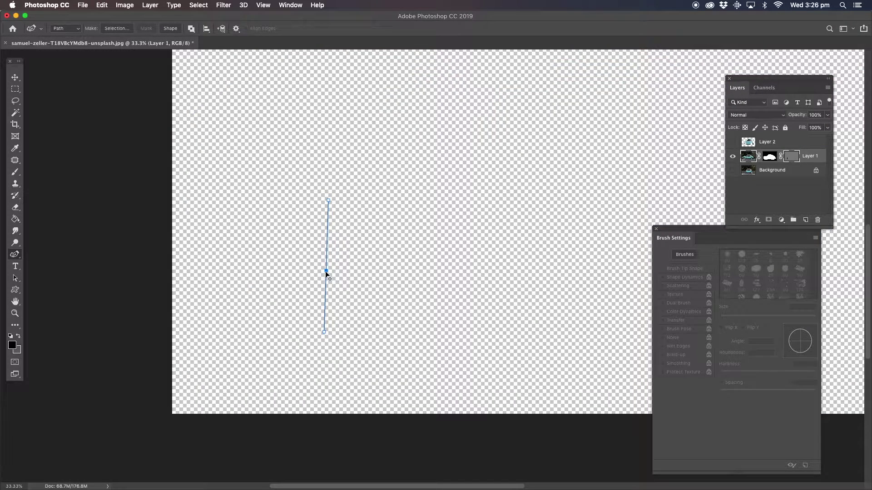
left_click_drag(326, 271, 389, 275)
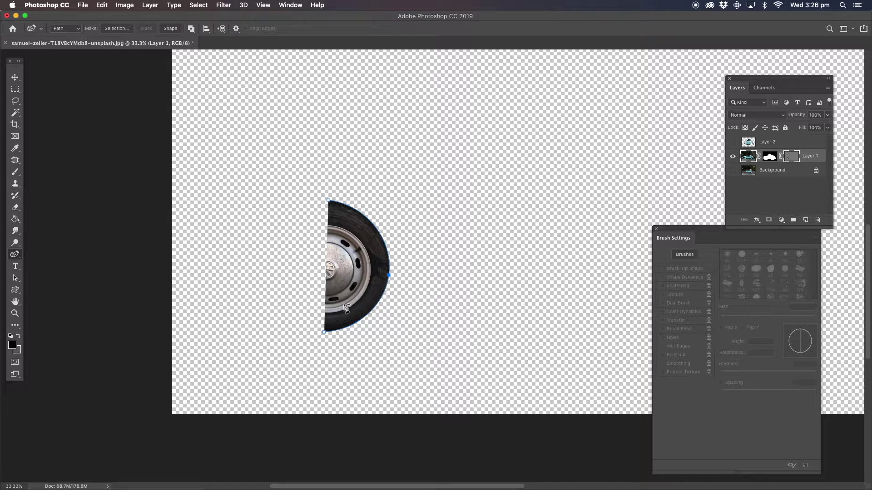
left_click(270, 262)
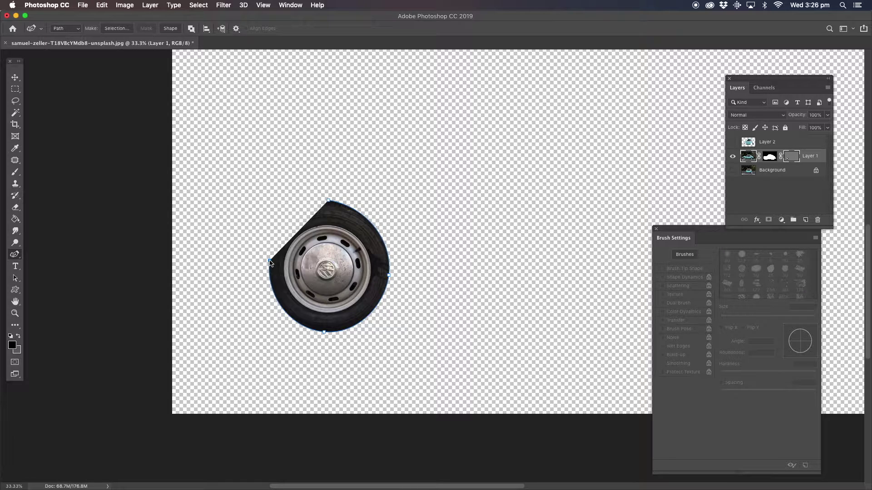
left_click(329, 201)
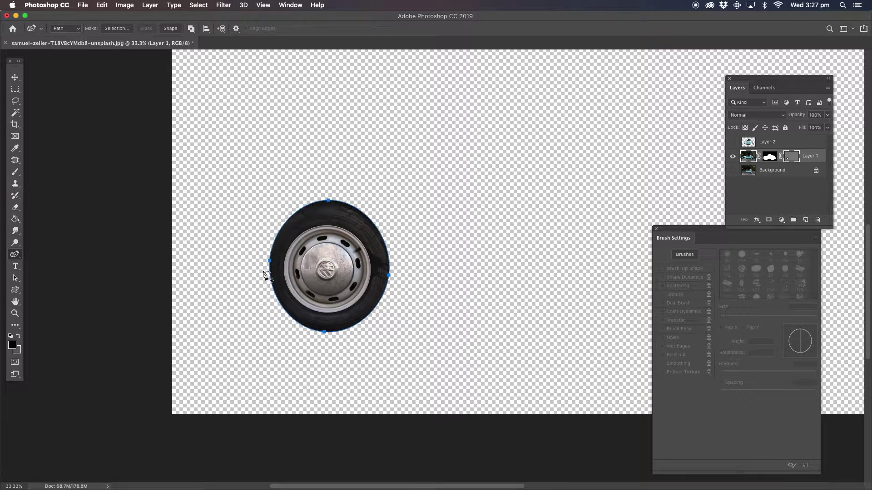
Adjust the wheel path's side and lower anchor points outward so the curve follows the full tyre edge
left_click_drag(270, 262, 265, 262)
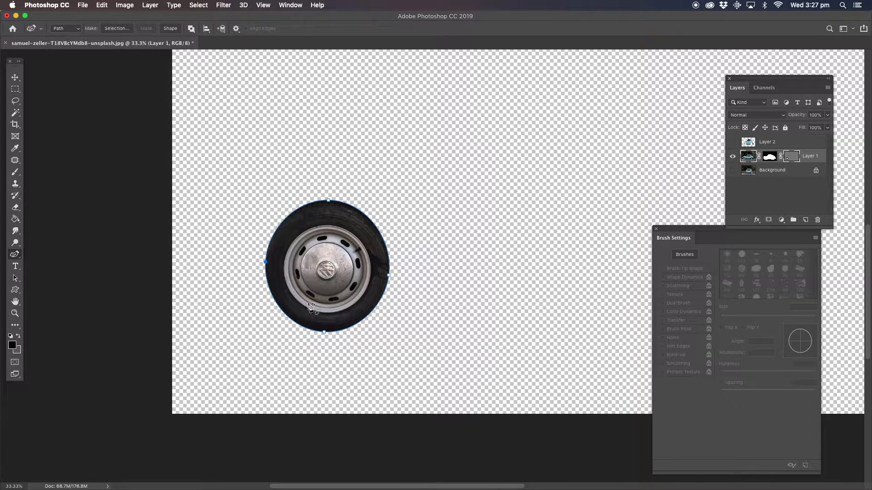
left_click_drag(323, 333, 324, 336)
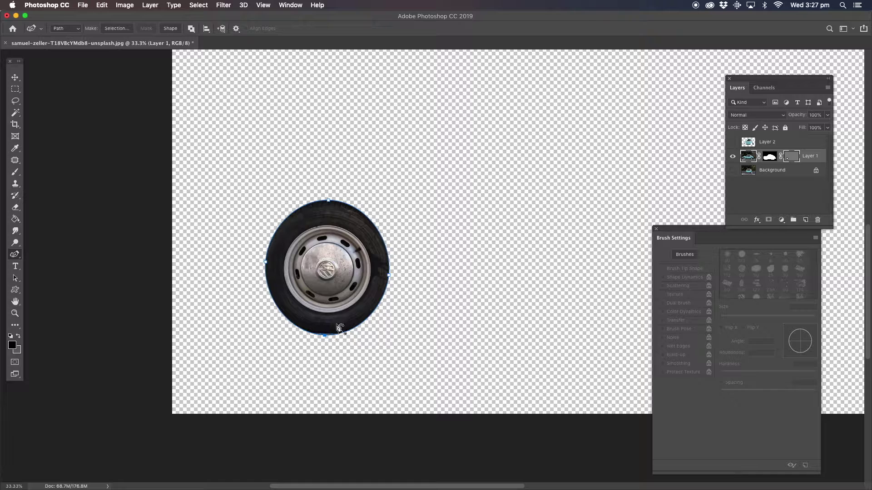
left_click_drag(388, 278, 394, 274)
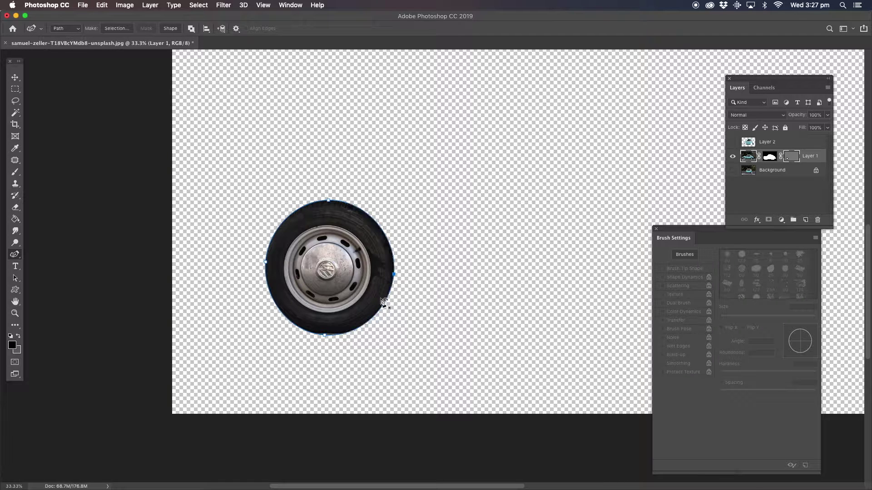
left_click_drag(263, 263, 262, 262)
left_click_drag(323, 334, 326, 338)
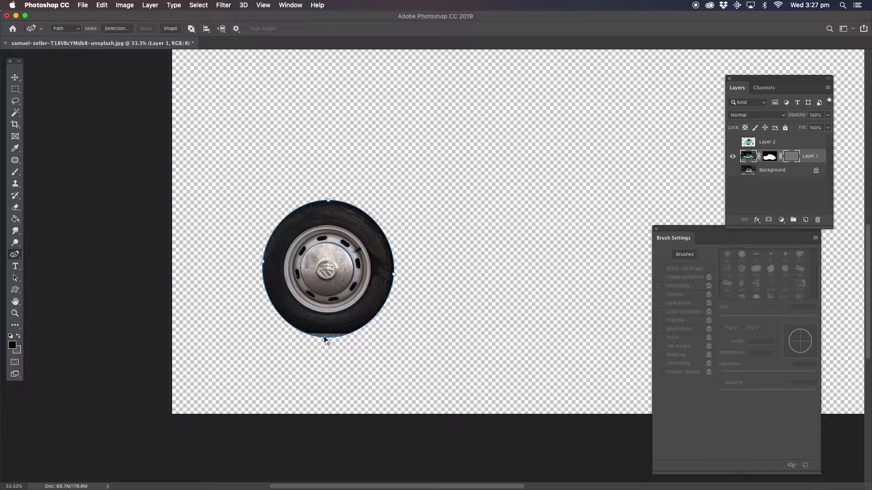
left_click_drag(323, 337, 327, 340)
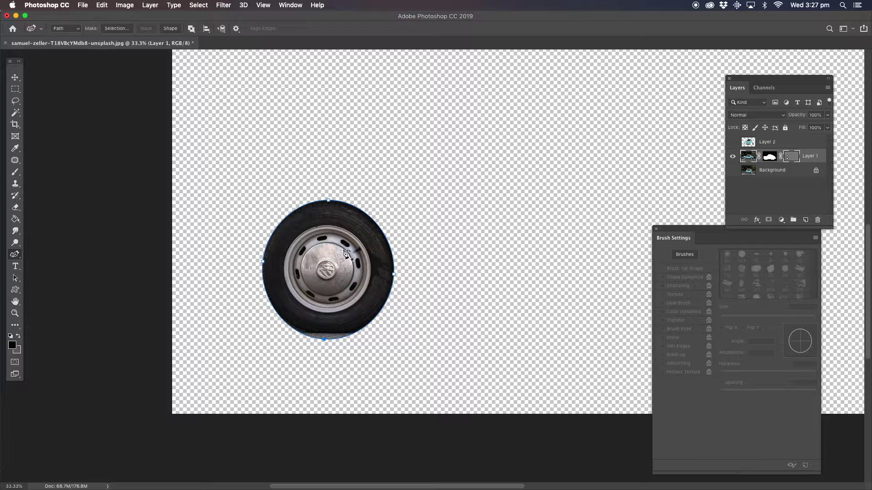
Convert the wheel path to a new anti-aliased selection with a 0-pixel feather radius and copy the wheel to its own layer
right_click(328, 201)
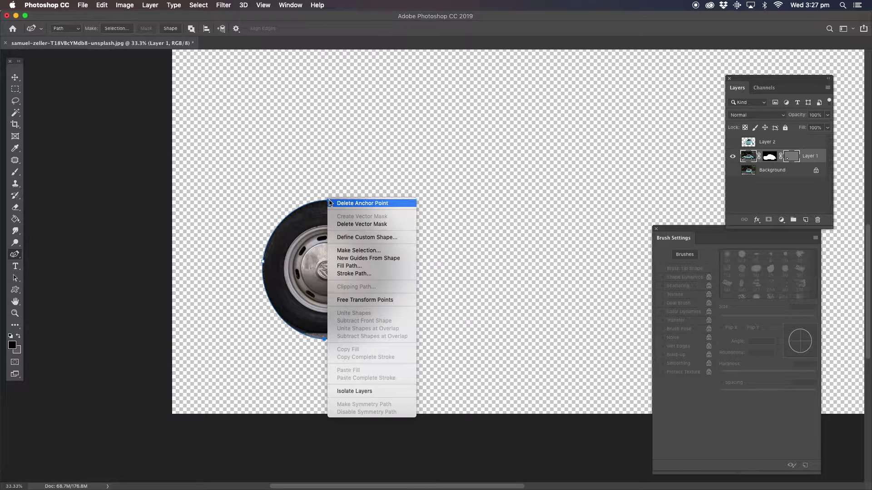
left_click(364, 252)
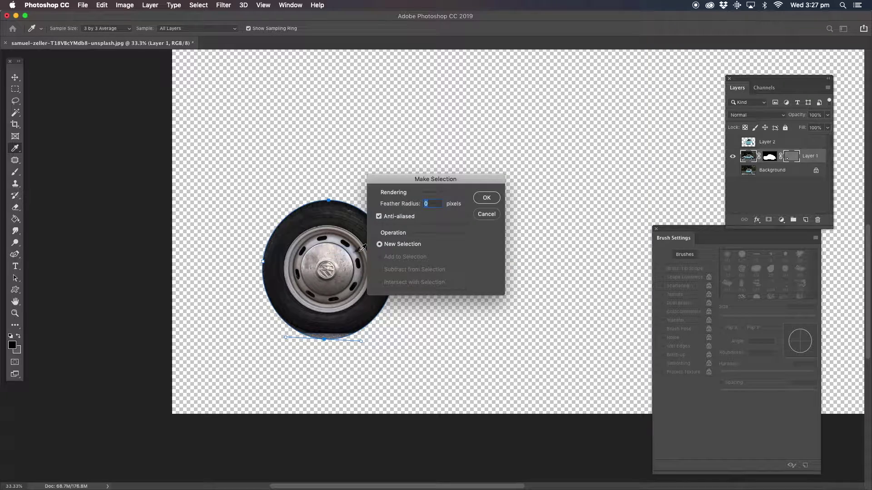
left_click(487, 198)
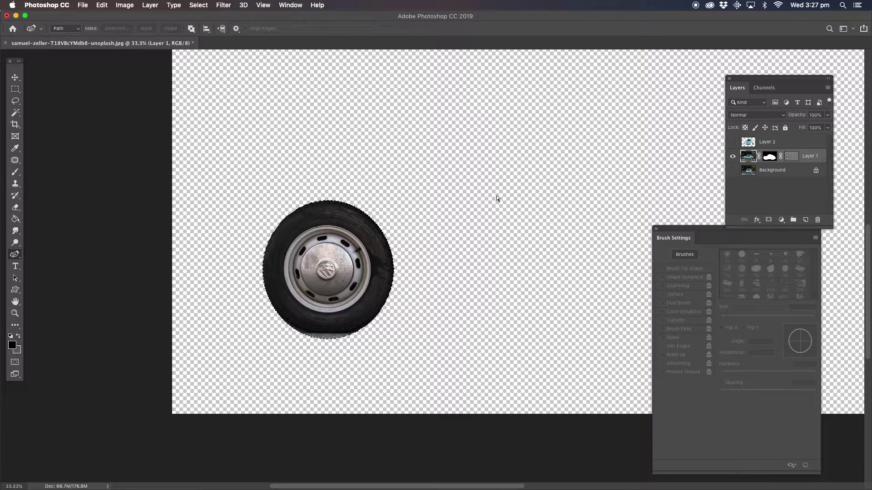
key("ctrl+j")
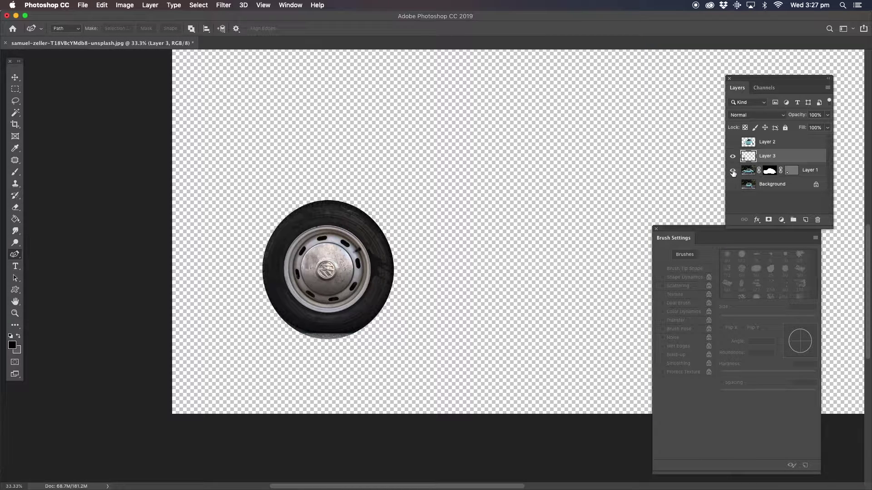
Hide Layer 1, show the stretched body on Layer 2 and move the copied wheel under the front wheel arch
left_click(732, 143)
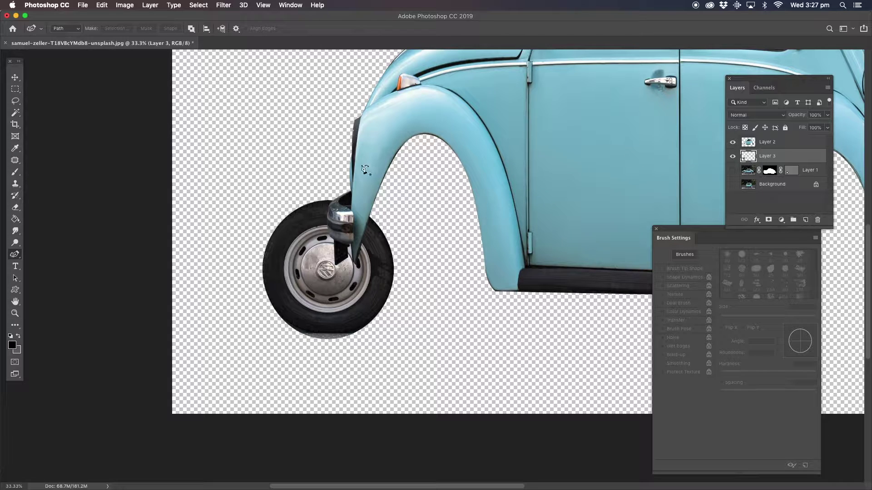
left_click_drag(300, 90, 108, 151)
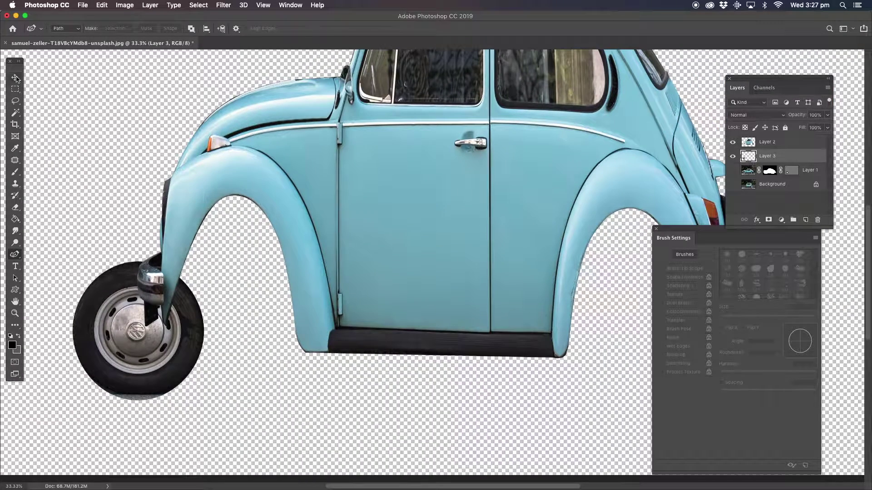
key("v")
left_click_drag(125, 331, 221, 325)
left_click(15, 313)
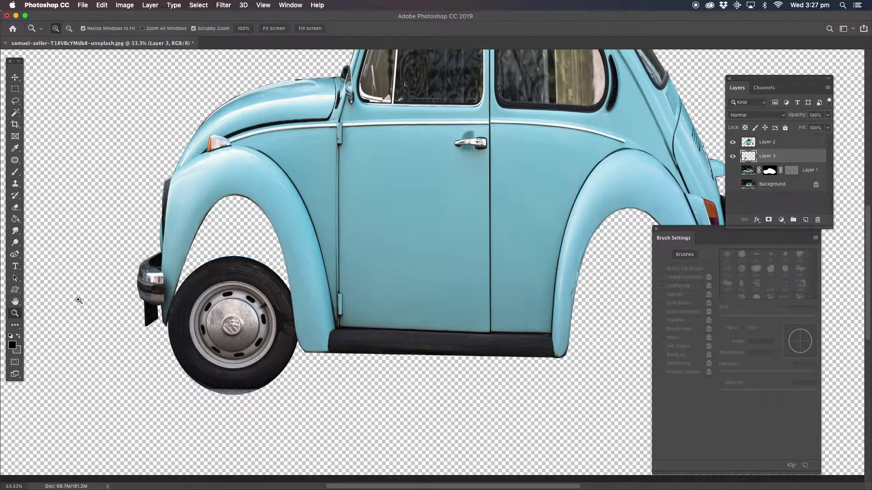
left_click(364, 273, "alt")
left_click(444, 228, "alt")
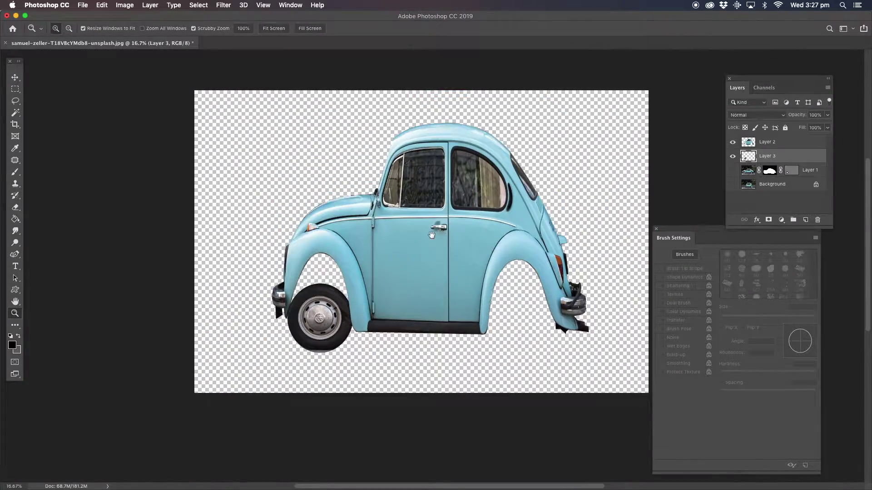
left_click_drag(414, 235, 382, 232)
left_click(15, 77)
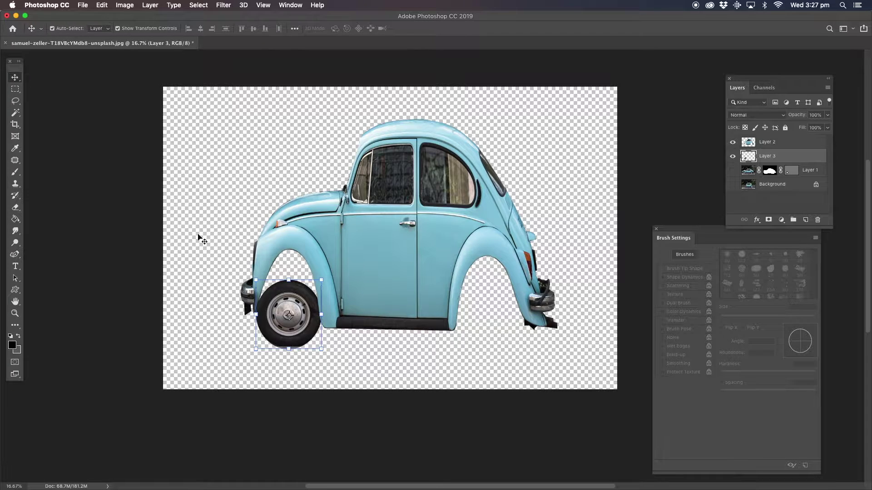
Scale the front wheel up proportionally to about 148% under the front wheel arch
left_click_drag(289, 279, 296, 247)
left_click_drag(290, 286, 292, 286)
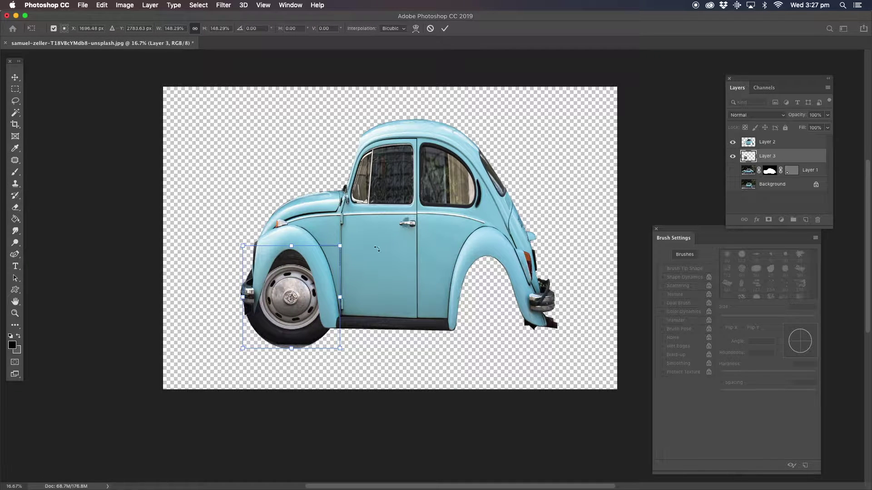
key("Return")
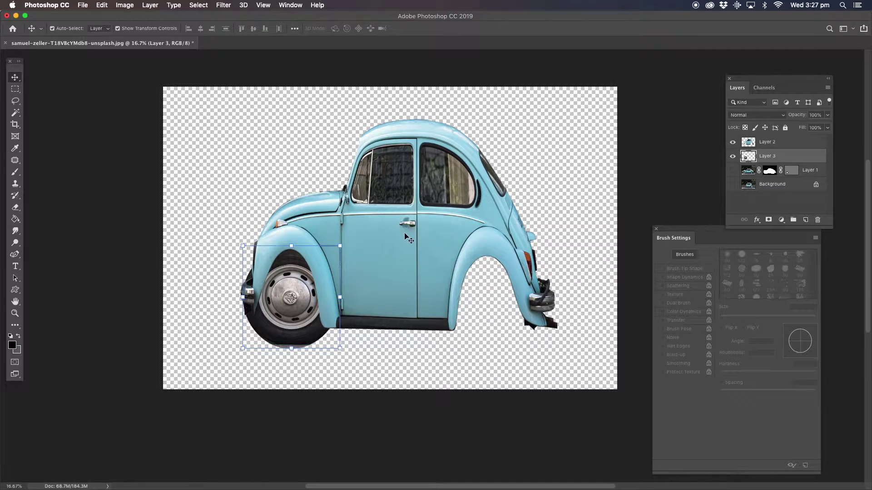
Stretch the car body on Layer 2 horizontally to about 110% and shift it slightly toward the front
left_click(411, 231)
left_click_drag(241, 226, 220, 226)
left_click_drag(557, 225, 569, 225)
left_click_drag(372, 253, 368, 253)
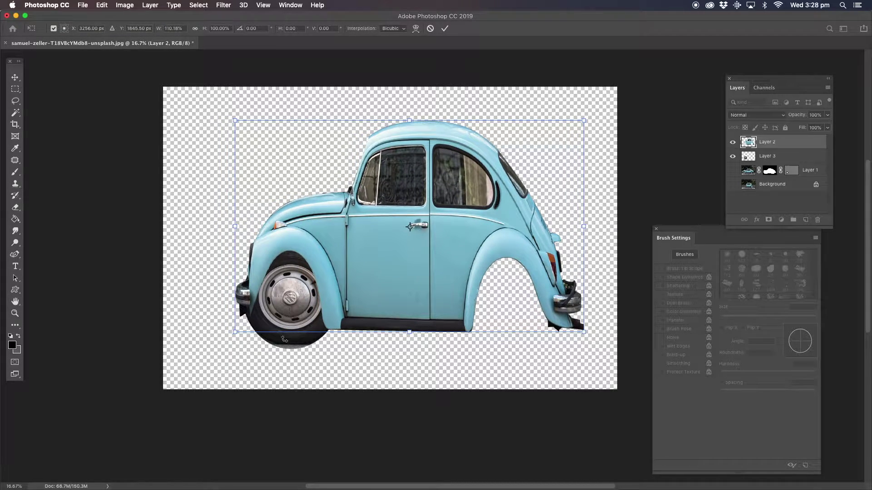
key("Return")
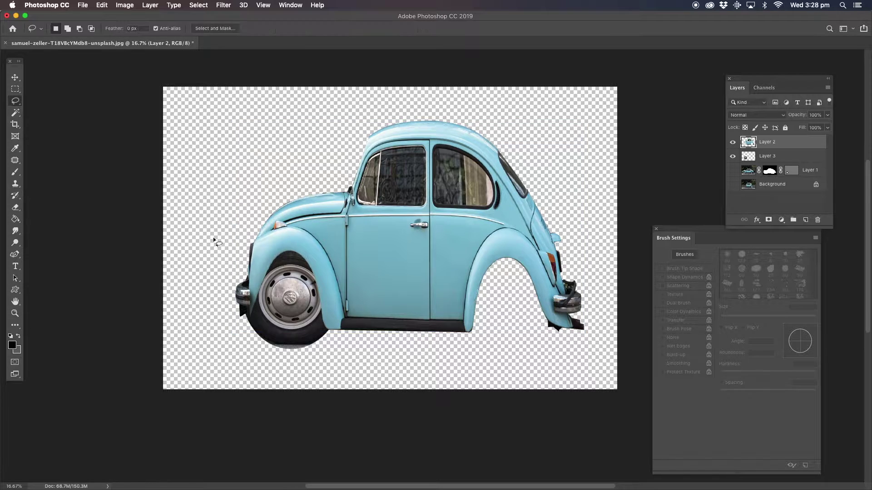
Narrow the front wheel on Layer 3 to about 85% width and recentre it in the front wheel arch
key("super+t")
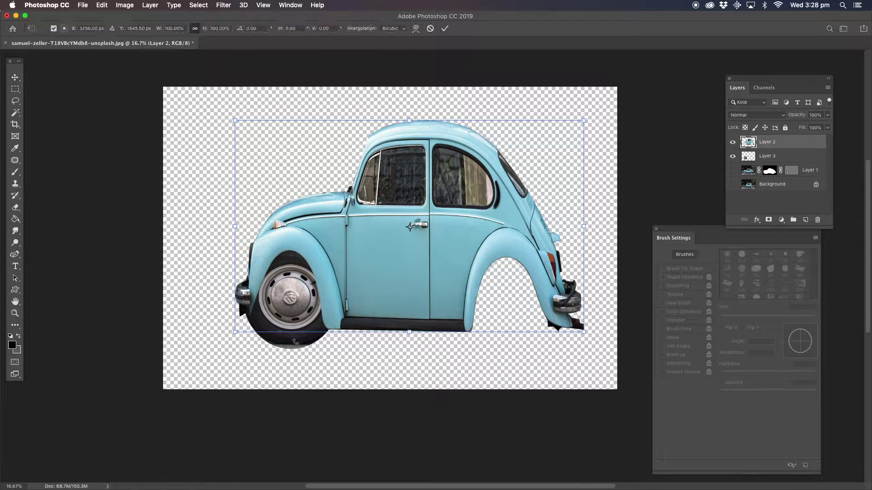
left_click(765, 157)
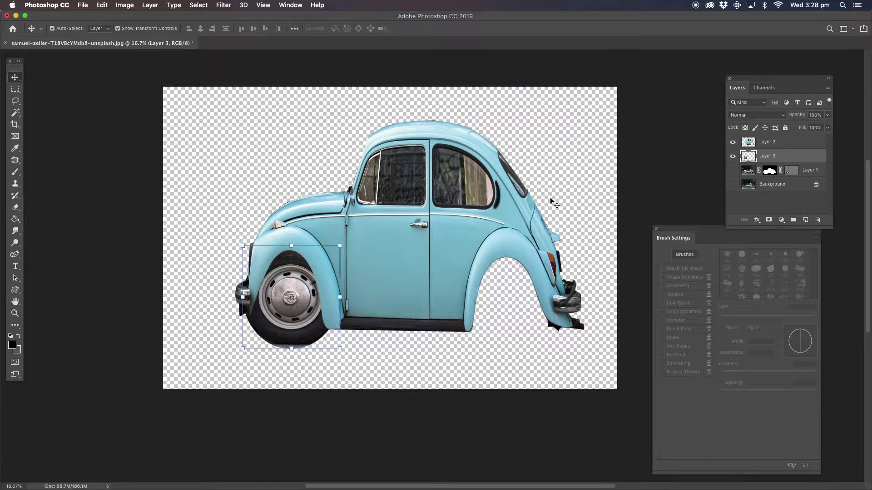
key("super+t")
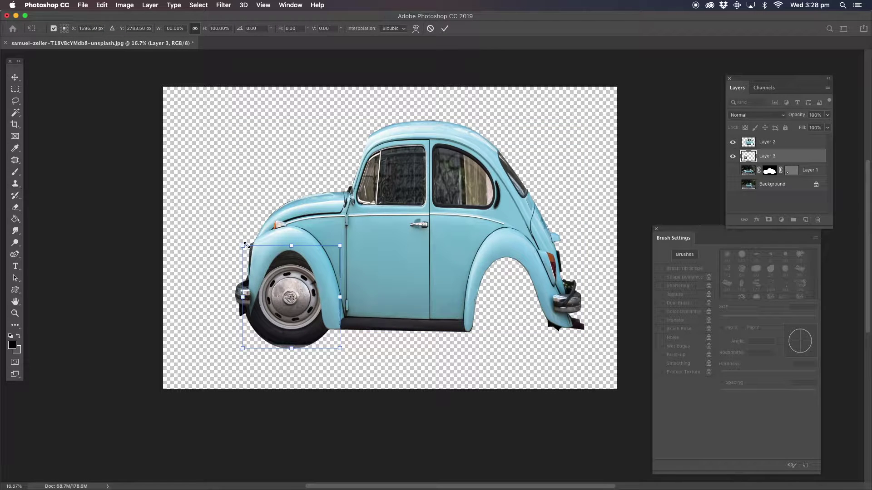
left_click_drag(243, 297, 252, 297)
left_click_drag(339, 298, 333, 298)
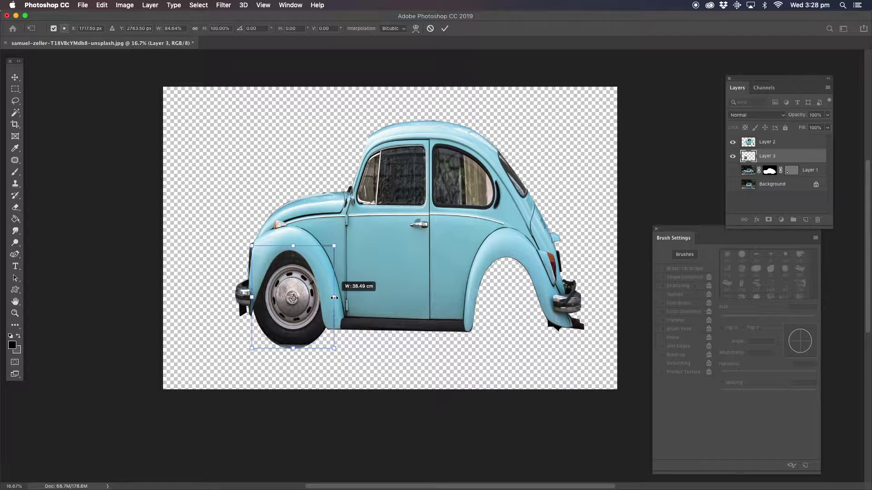
left_click(292, 296)
left_click_drag(293, 296, 288, 291)
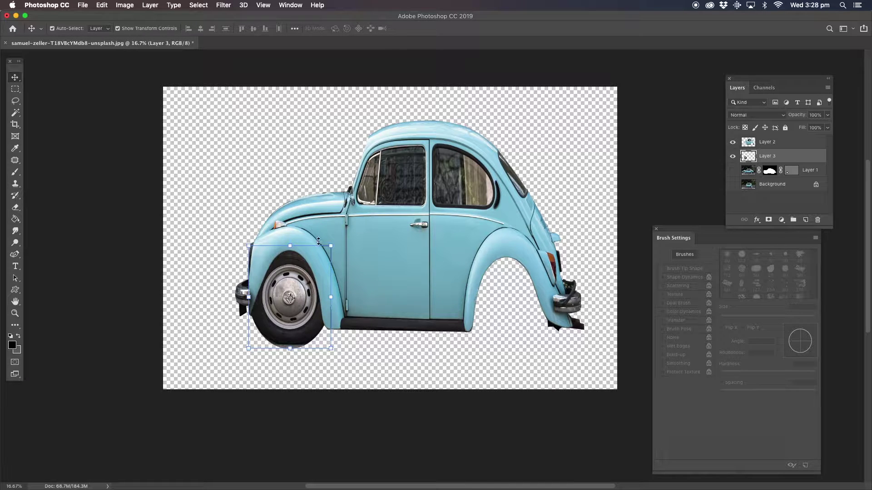
Paste a copy of the front wheel as a new layer and place it under the rear wheel arch
key("super+shift+s")
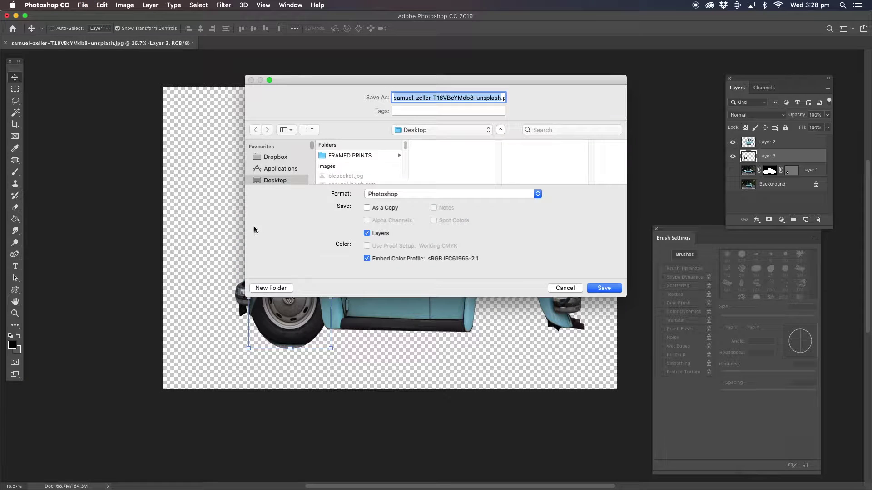
left_click(566, 289)
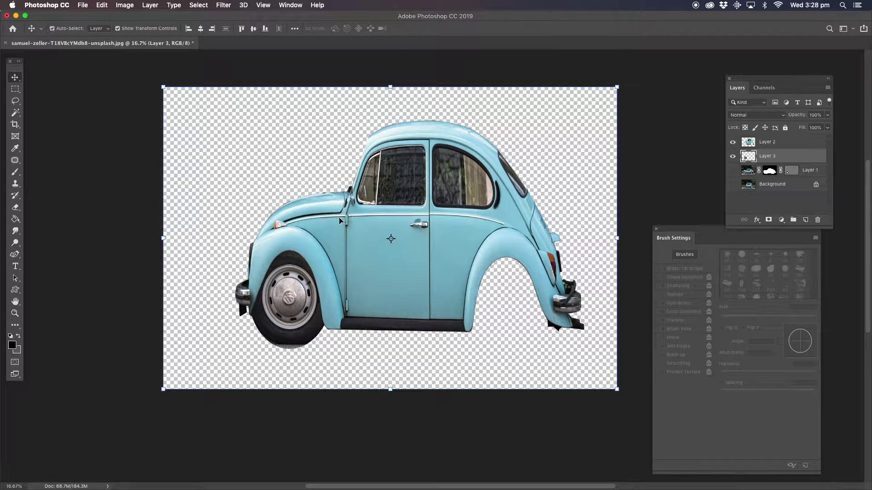
key("super+v")
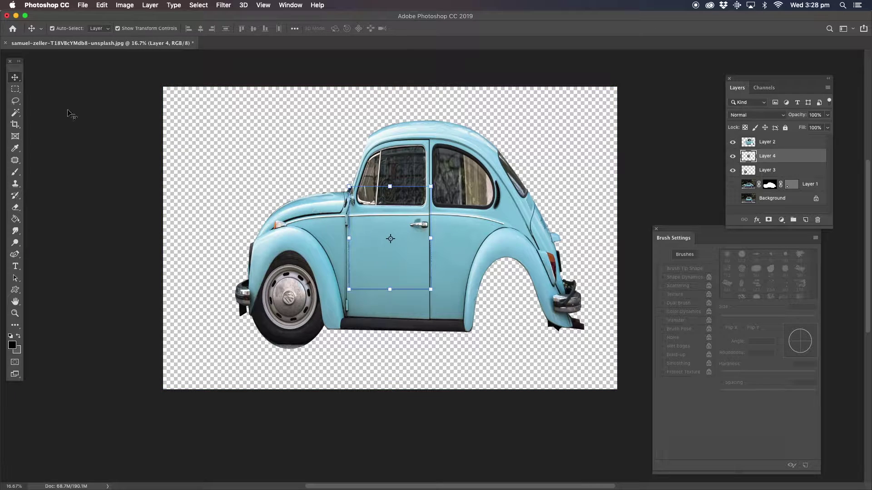
left_click(732, 142)
left_click_drag(400, 245, 525, 293)
left_click(732, 143)
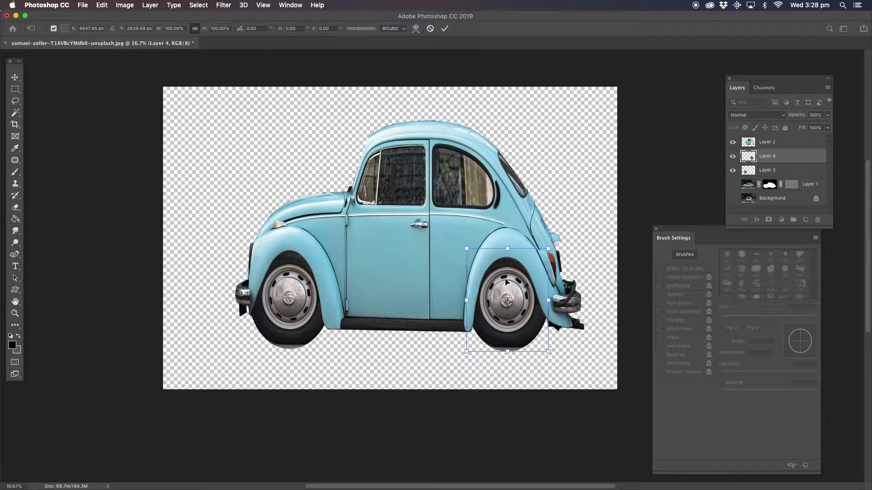
Lower the rear and front wheels slightly so both stand at about the same height below the body
left_click_drag(514, 292, 513, 301)
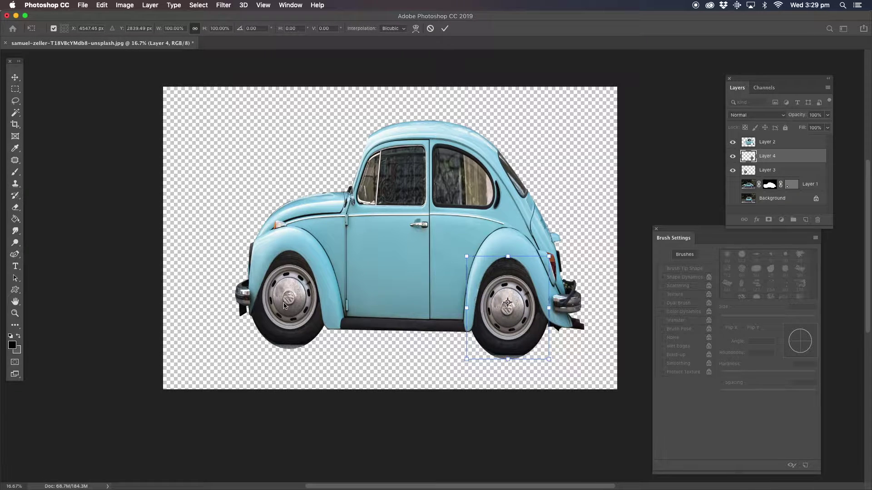
key("Return")
left_click_drag(295, 298, 301, 305)
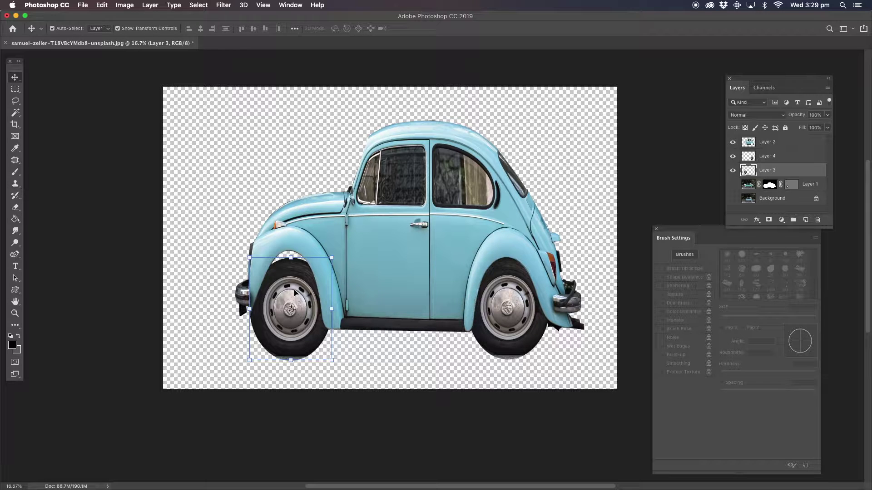
mouse_move(296, 293)
left_mouse_down()
mouse_move(295, 280)
mouse_move(296, 289)
left_mouse_up()
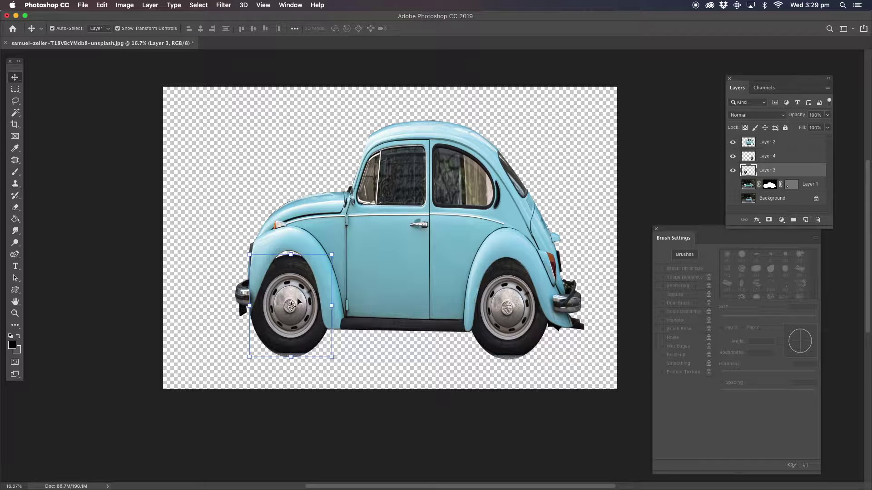
Check the assembled car against the Background image, then isolate Layer 1 by hiding all the other layers
left_click(733, 185)
left_click(732, 184)
left_click(766, 199)
left_click(733, 199)
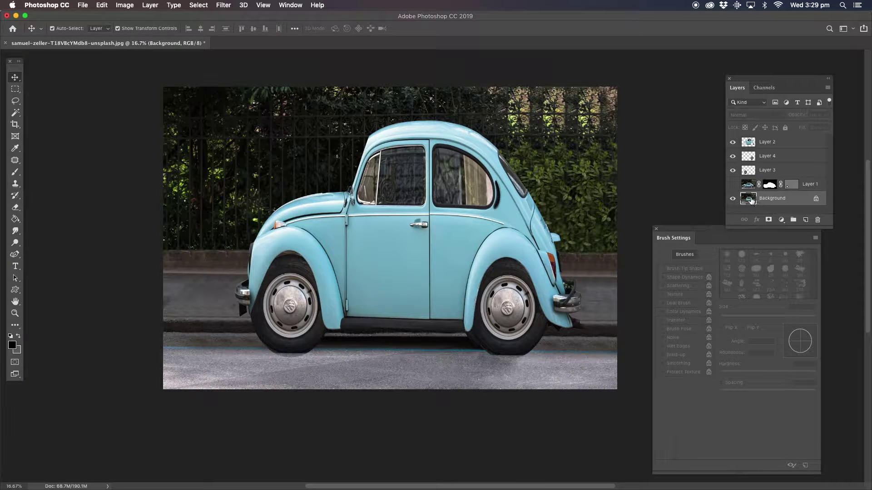
left_click_drag(733, 171, 732, 142)
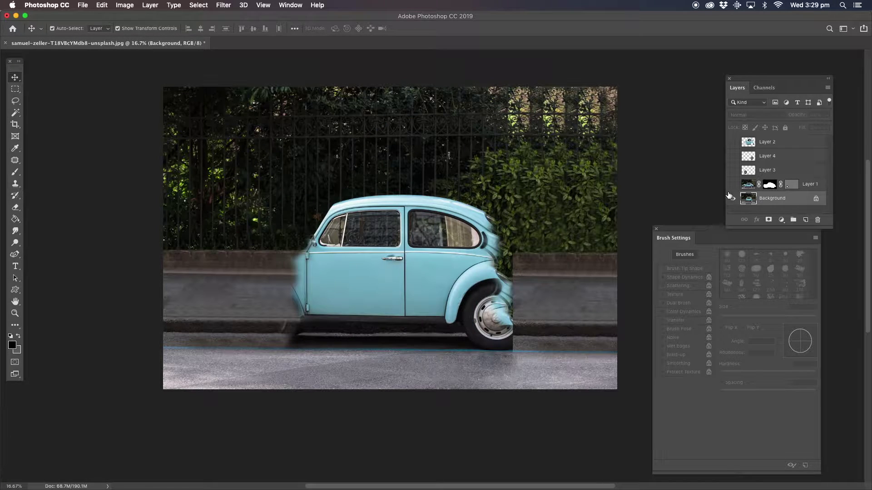
left_click(733, 184)
left_click(732, 199)
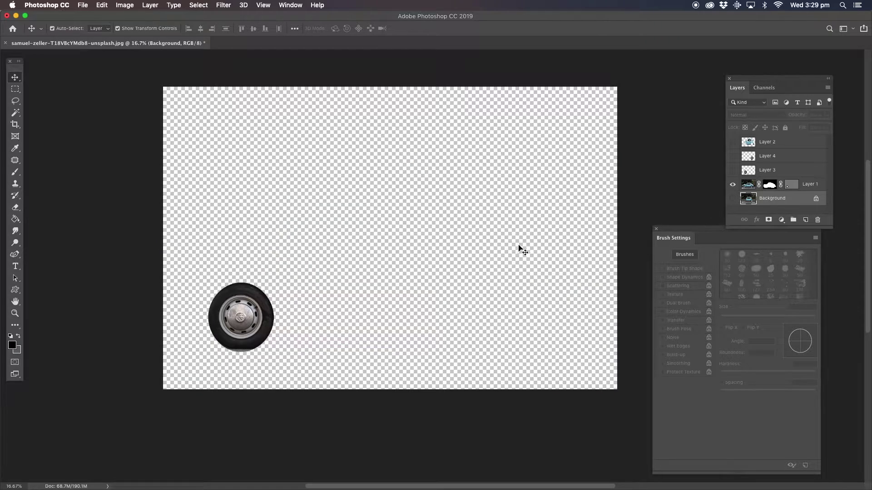
Unlink the layer mask and the vector mask from Layer 1
left_click(806, 189)
left_click(795, 186)
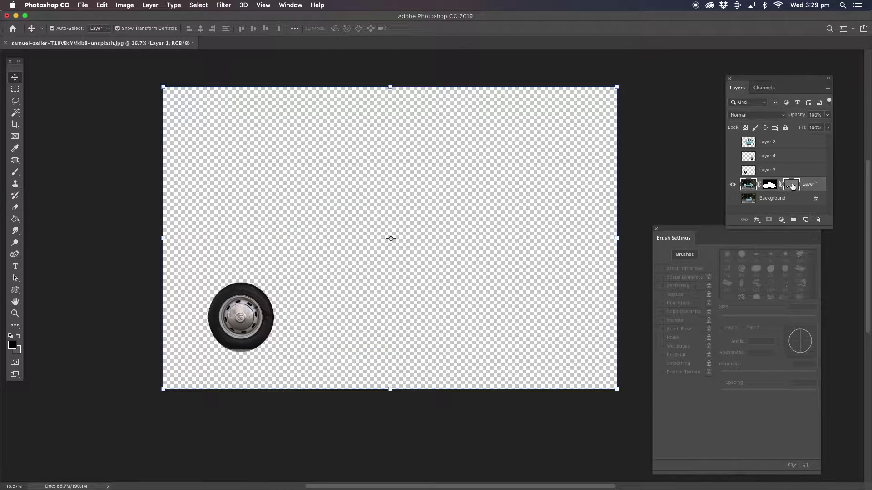
left_click(781, 186)
left_click(759, 185)
double_click(750, 187)
left_click(791, 58)
Show the body and both wheel layers again, leaving Layer 1 and the Background hidden
left_click(733, 198)
left_click(733, 170)
left_click(732, 156)
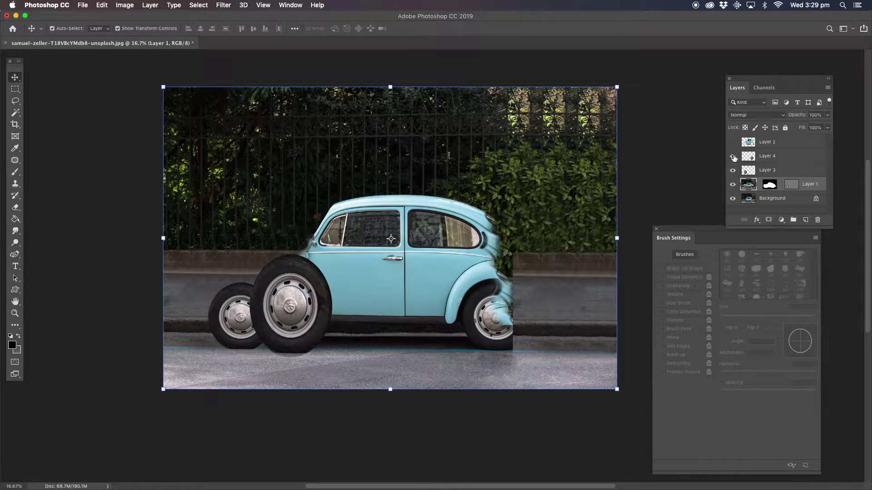
left_click(732, 142)
left_click(733, 198)
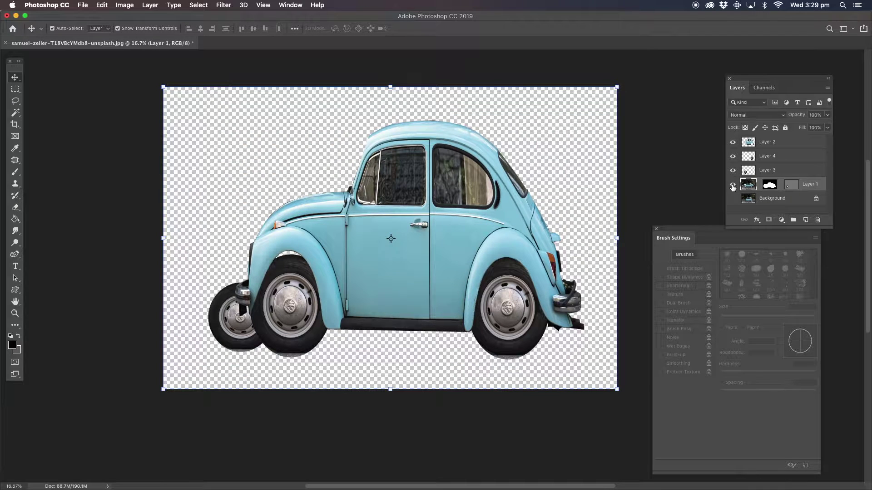
left_click(733, 185)
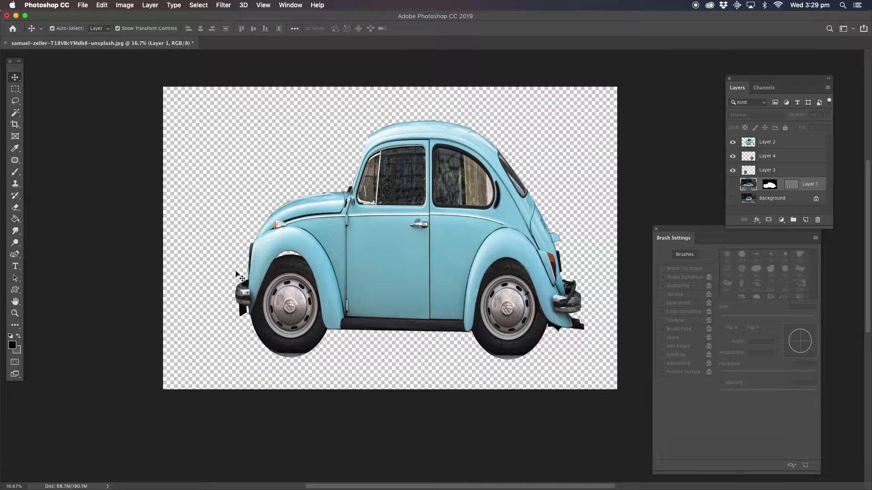
Choose the Brush tool and add a new empty layer directly beneath the front wheel on Layer 3
left_click(15, 172)
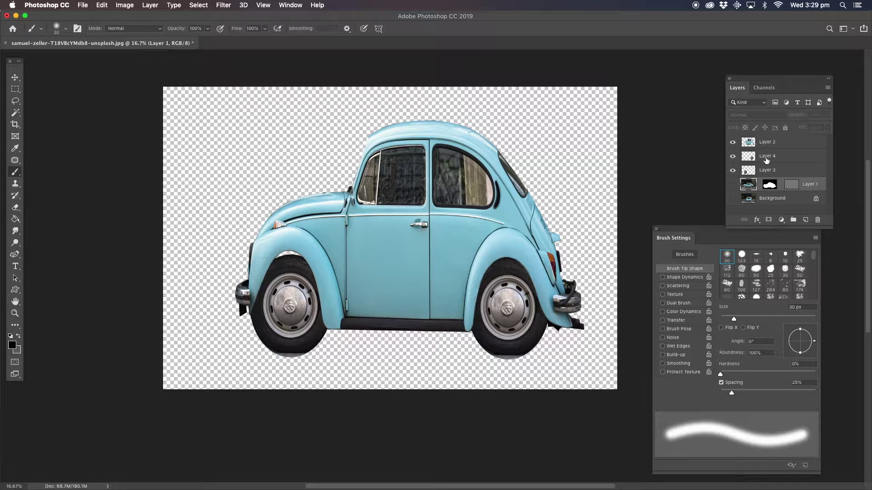
left_click(769, 172)
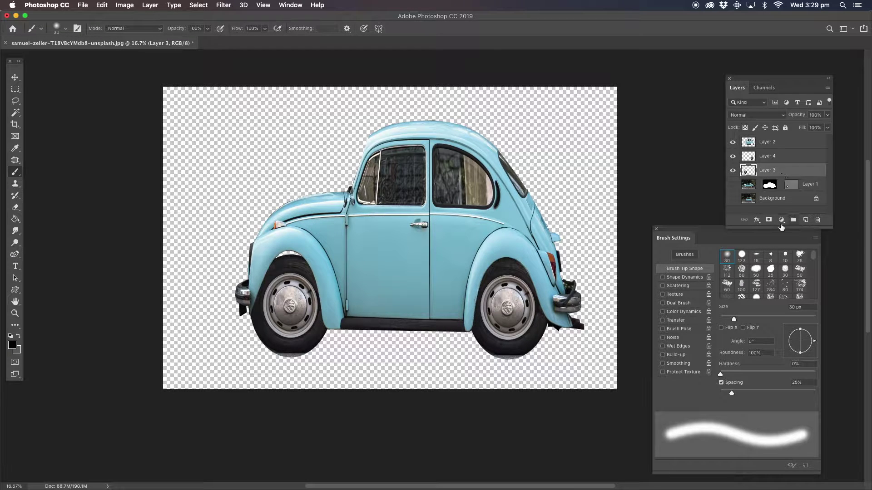
left_click(806, 220)
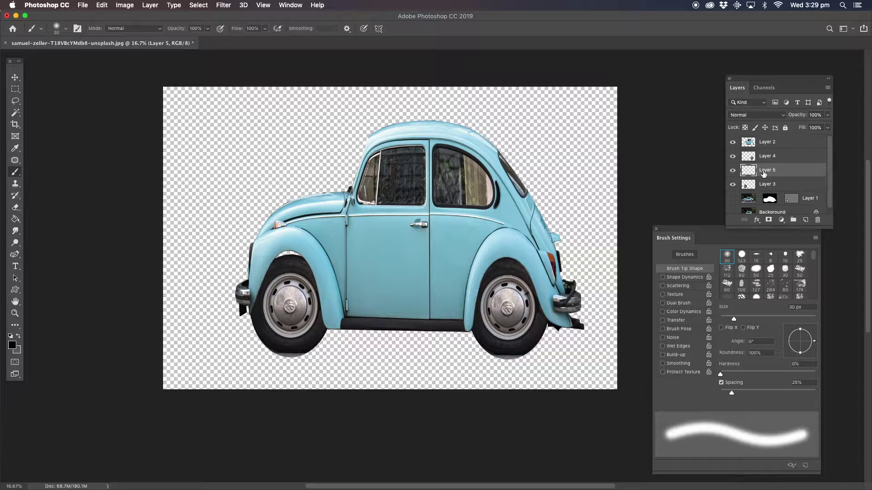
left_click_drag(765, 172, 773, 195)
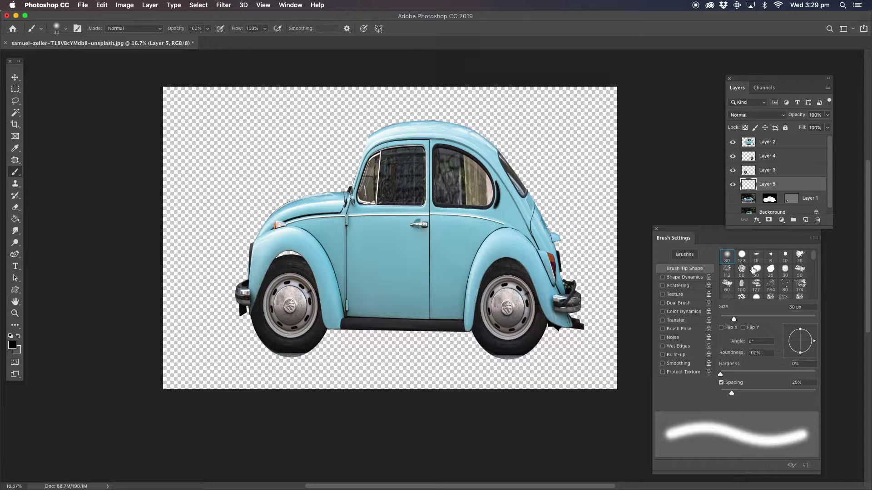
Paint the gaps above the wheels black with a soft 52 px brush and show the Background layer
left_click(745, 319)
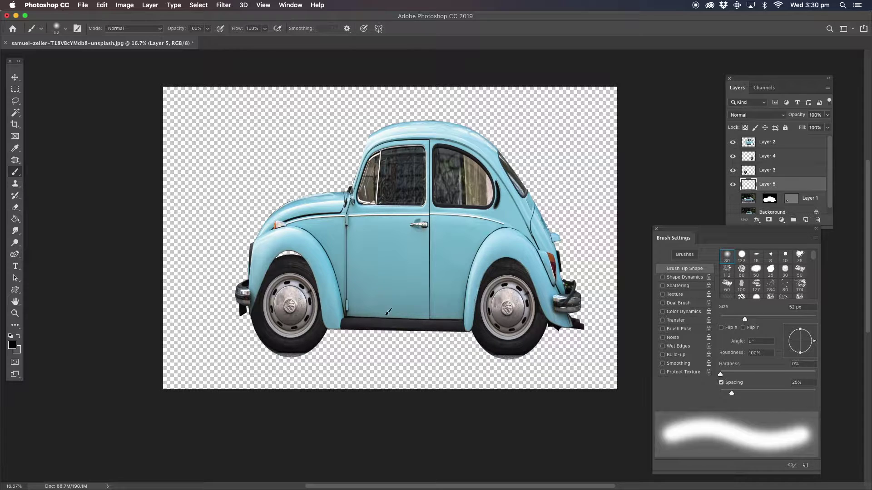
left_click_drag(279, 257, 296, 253)
left_click(732, 213)
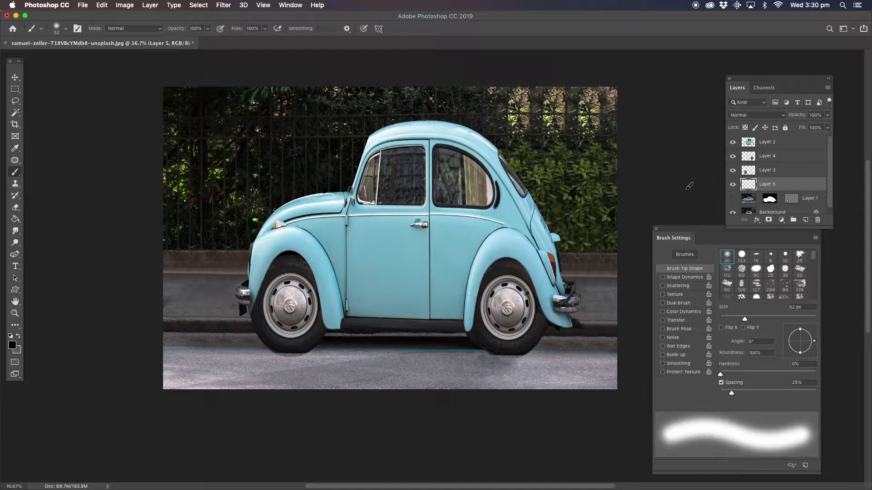
Move the rear wheel on Layer 4 slightly forward and up within its arch
left_click(15, 78)
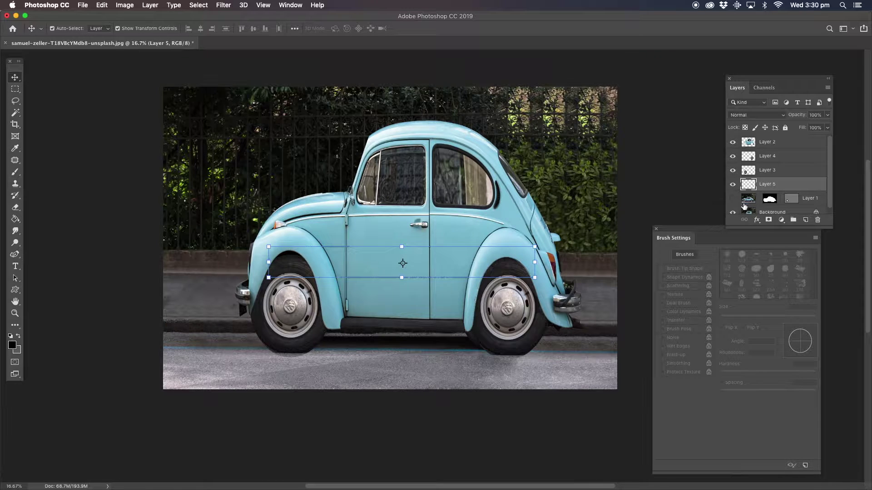
scroll(829, 206, "down", 1)
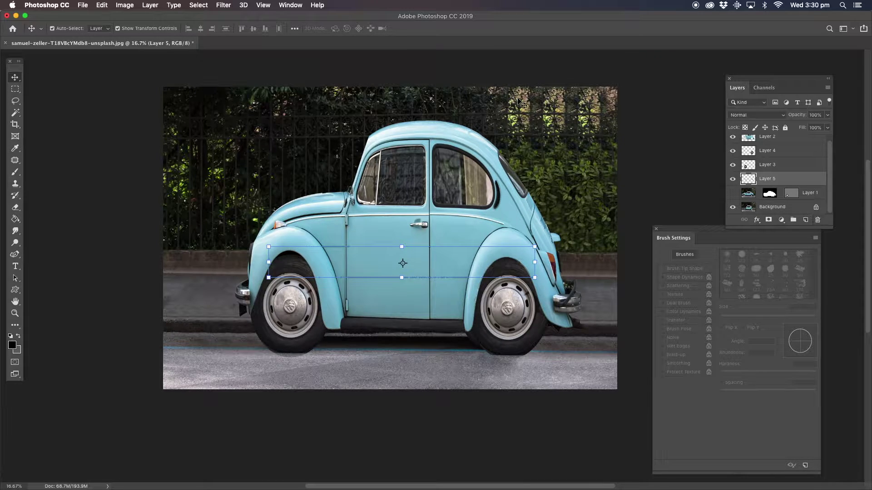
left_click(480, 221)
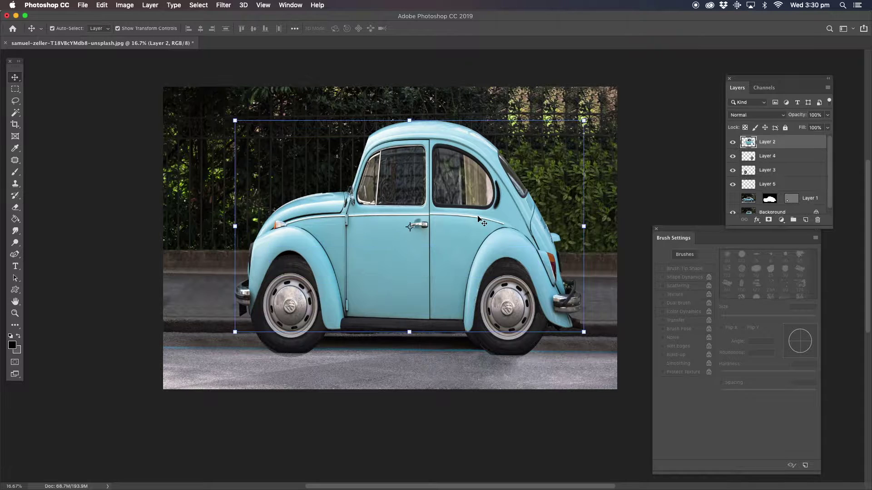
left_click(515, 320)
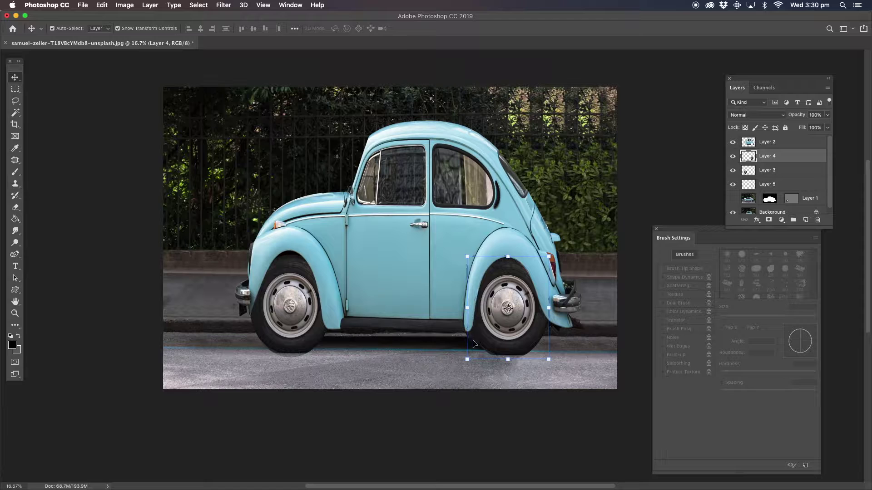
left_click_drag(496, 322, 486, 320)
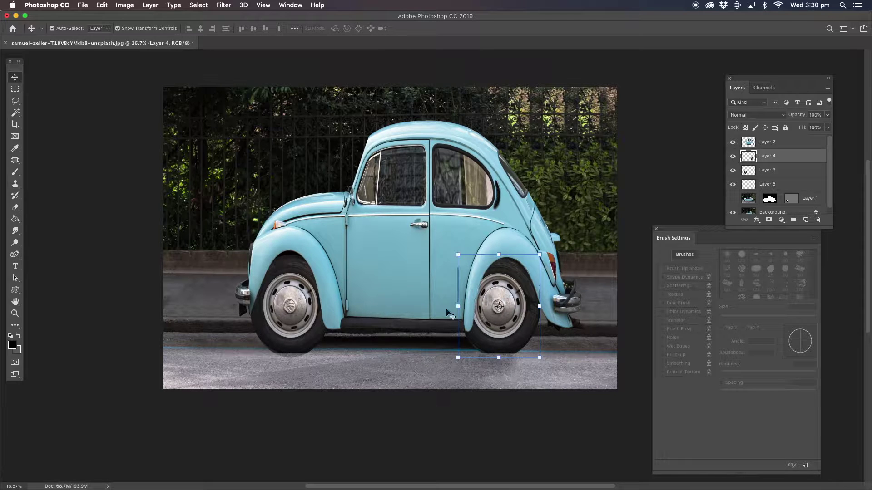
Shift the car body and the front wheel slightly forward and up to line up with the rear wheel
left_click(408, 282)
left_click_drag(408, 282, 401, 278)
left_click_drag(293, 305, 283, 298)
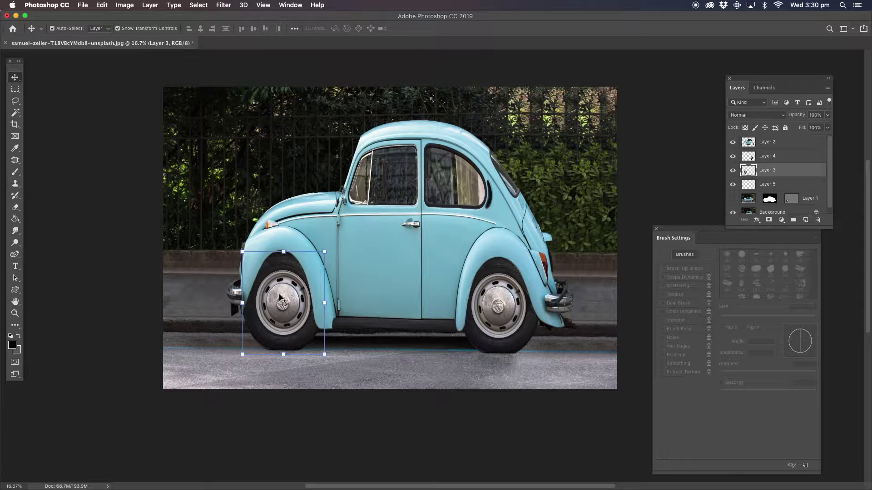
Lasso a strip along the front wheel arch's rim on Layer 2 and copy it to a new layer
left_click(15, 101)
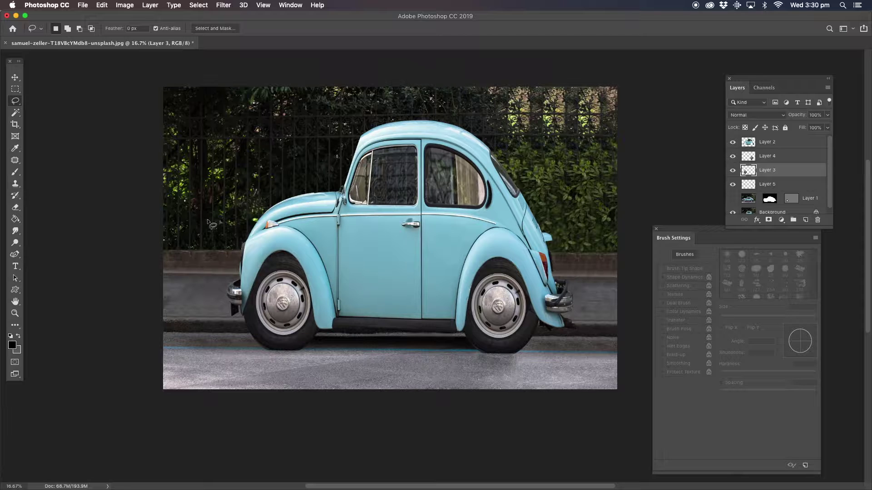
scroll(211, 225, "right", 5)
scroll(211, 225, "up", 3)
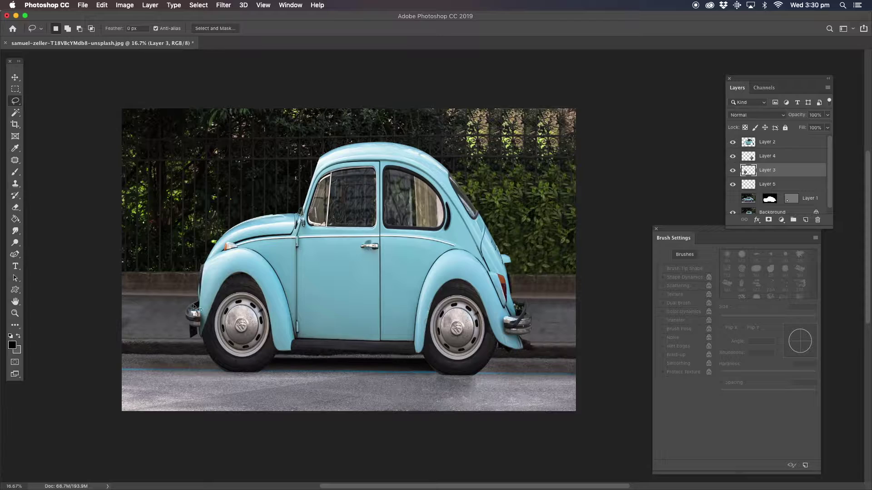
left_click(15, 314)
left_click(235, 321)
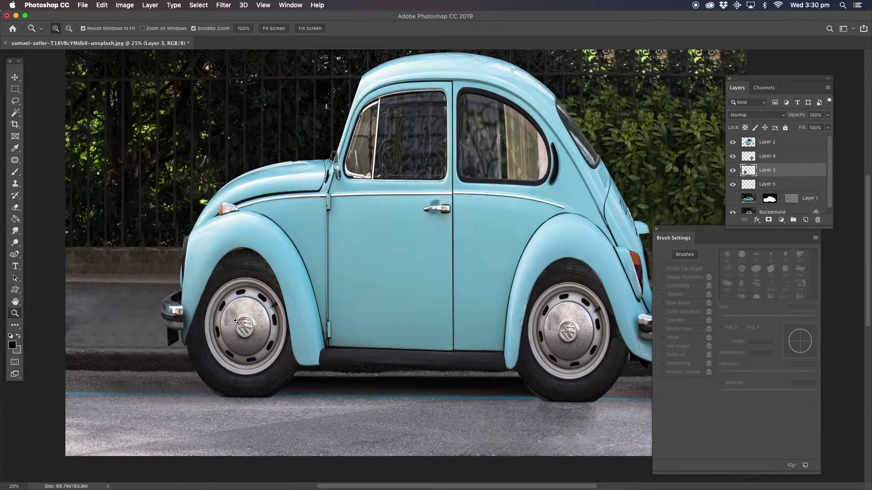
left_click(235, 321)
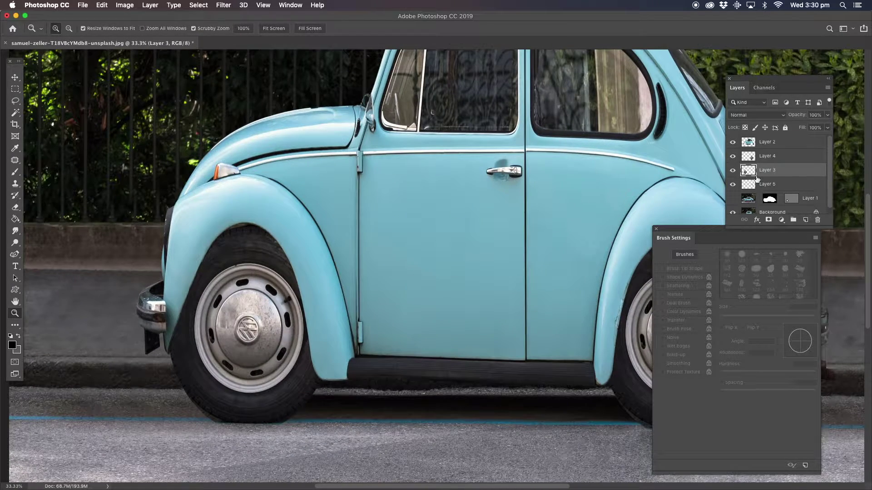
left_click(767, 144)
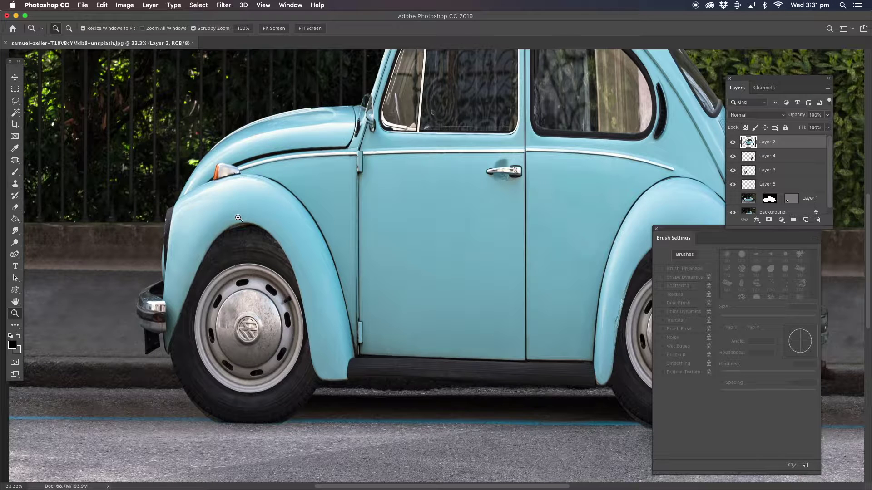
left_click(15, 100)
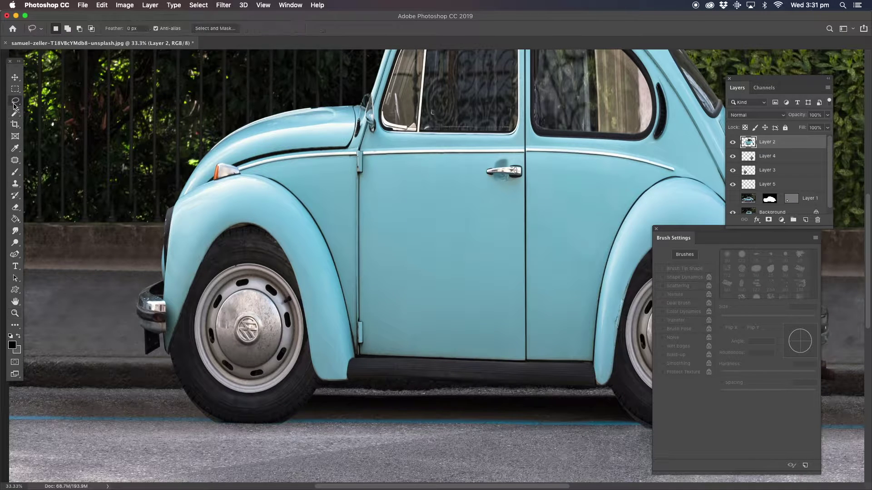
mouse_move(165, 315)
left_mouse_down()
mouse_move(169, 352)
mouse_move(206, 268)
left_mouse_up()
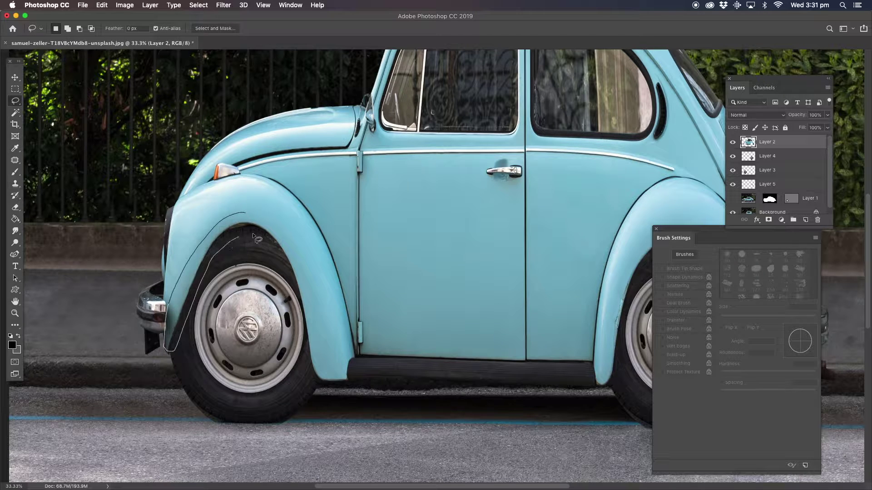
mouse_move(325, 383)
left_mouse_down()
mouse_move(342, 377)
mouse_move(323, 276)
left_mouse_up()
left_click_drag(249, 199, 223, 217)
key("super+j")
Place the front arch strip directly beneath Layer 2, desaturate it and check it by temporarily hiding the car body
left_click_drag(765, 145, 766, 164)
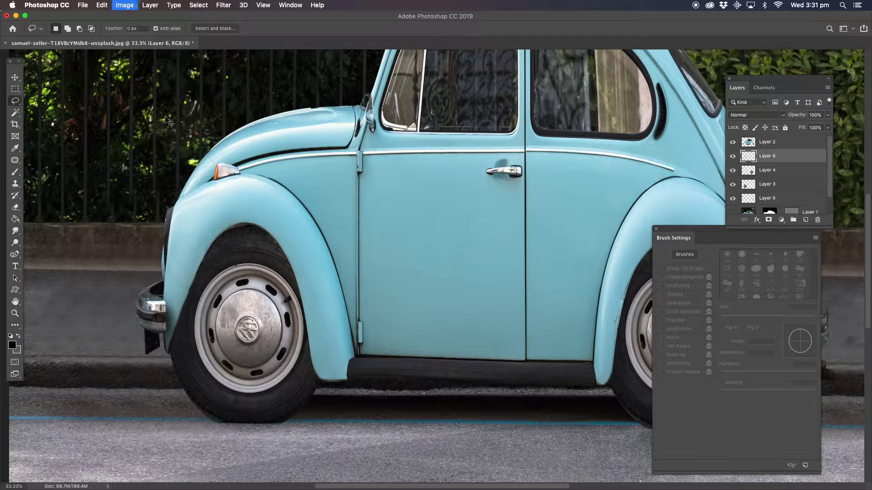
left_click(733, 142)
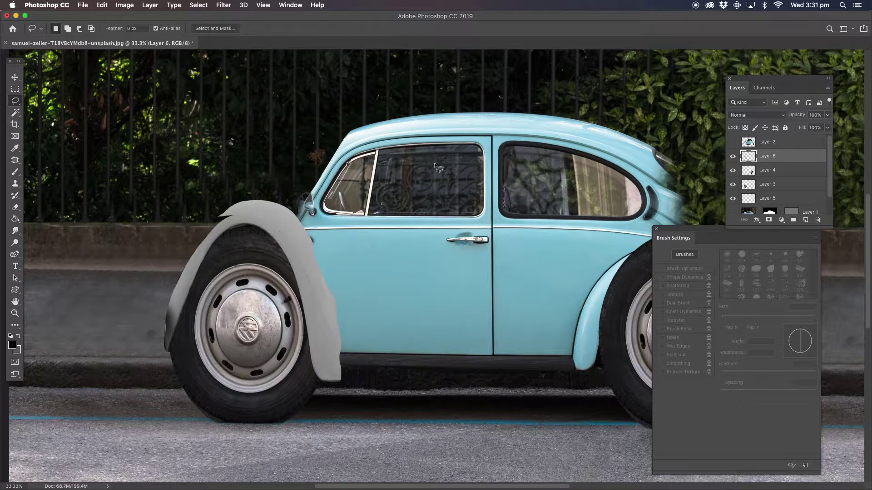
left_click(732, 143)
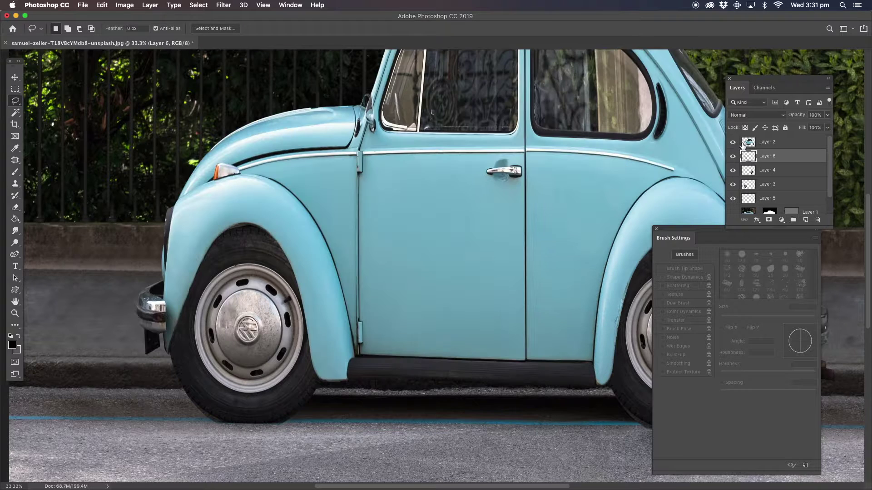
Nudge the grey front arch strip straight down so it forms an inner rim between the fender and wheel
left_click(15, 77)
key("shift+Down")
key("shift+Down")
key("shift+Down")
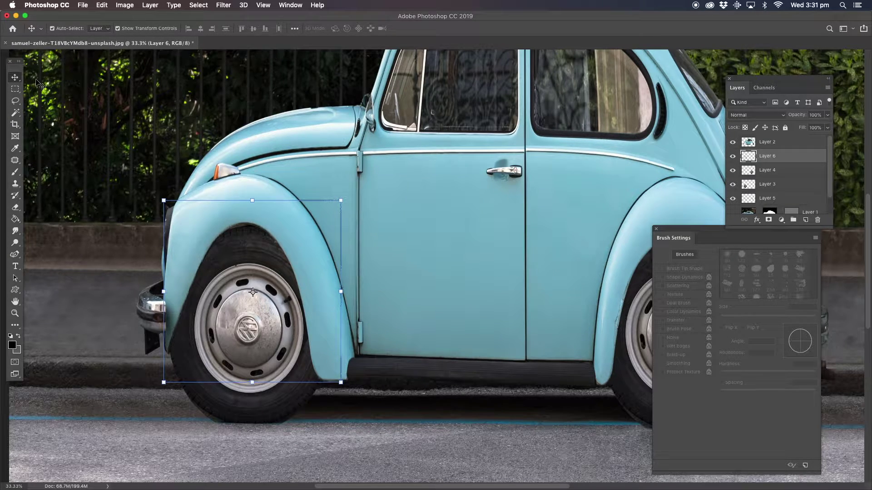
key("shift+Down")
key("shift+Down")
key("shift+Down")
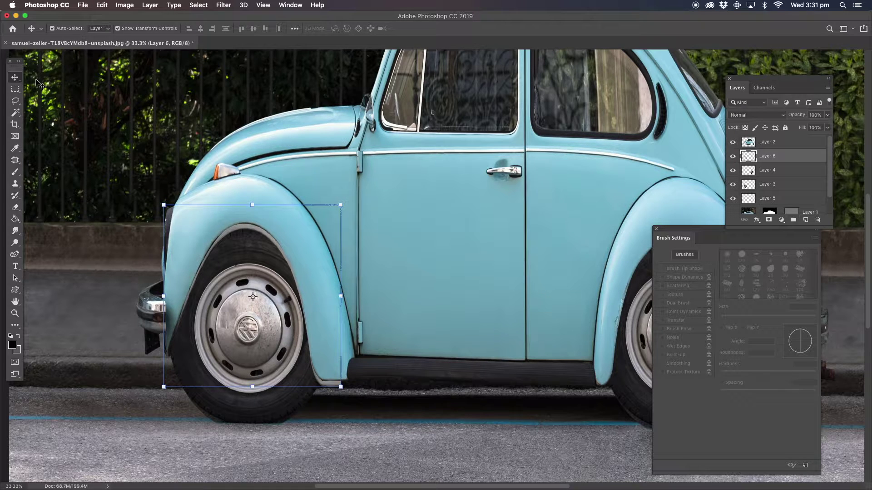
key("shift+Down")
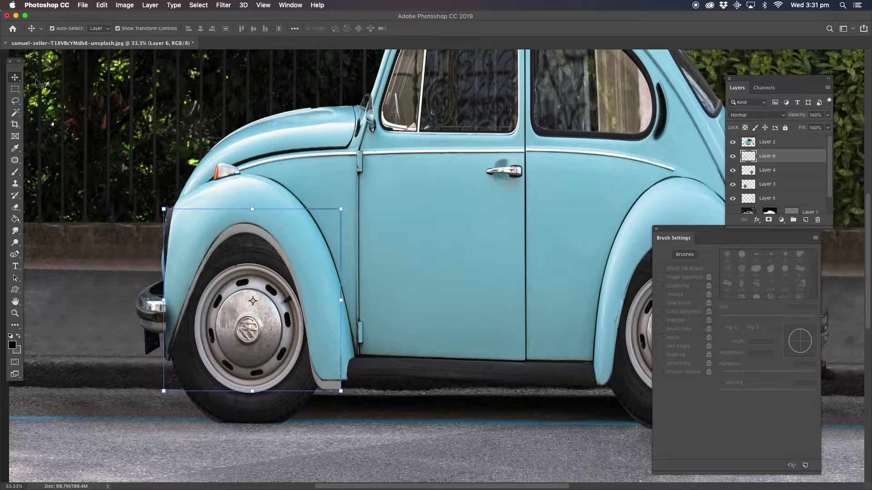
key("shift+Down")
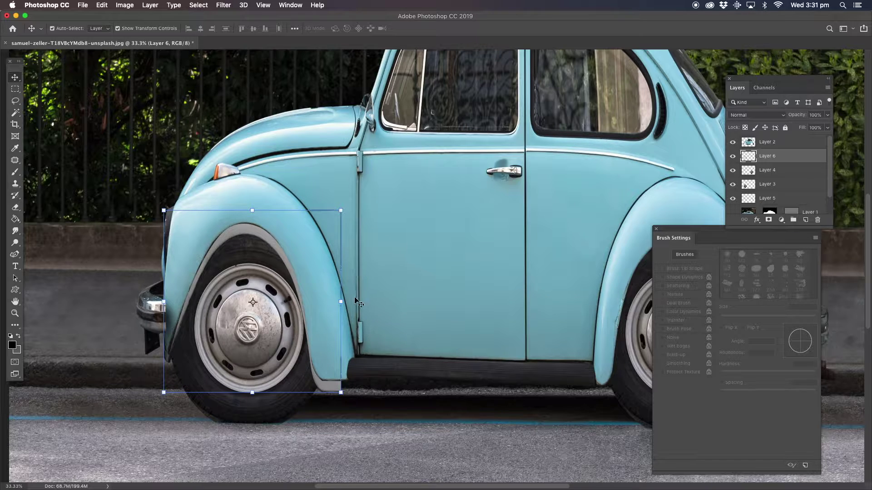
Narrow the front arch strip to about 97.7% width and stretch its upper edge slightly upward
left_click_drag(340, 302, 335, 302)
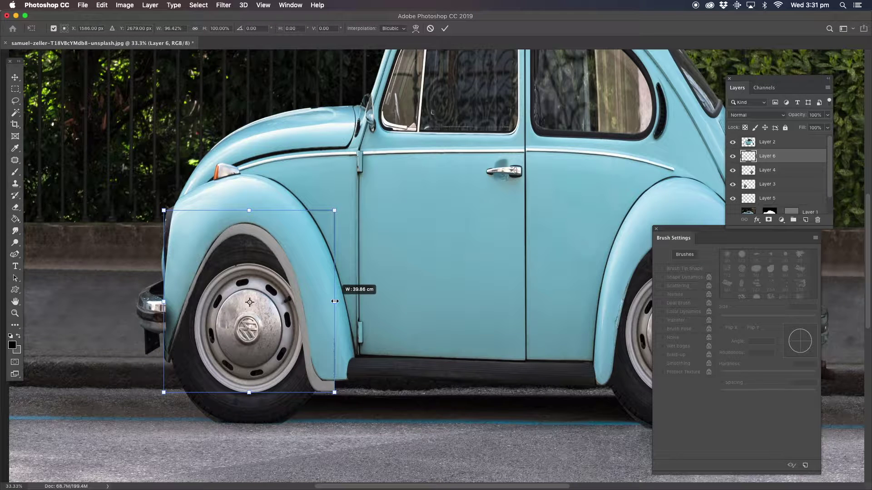
left_click_drag(166, 302, 168, 302)
left_click_drag(333, 301, 338, 301)
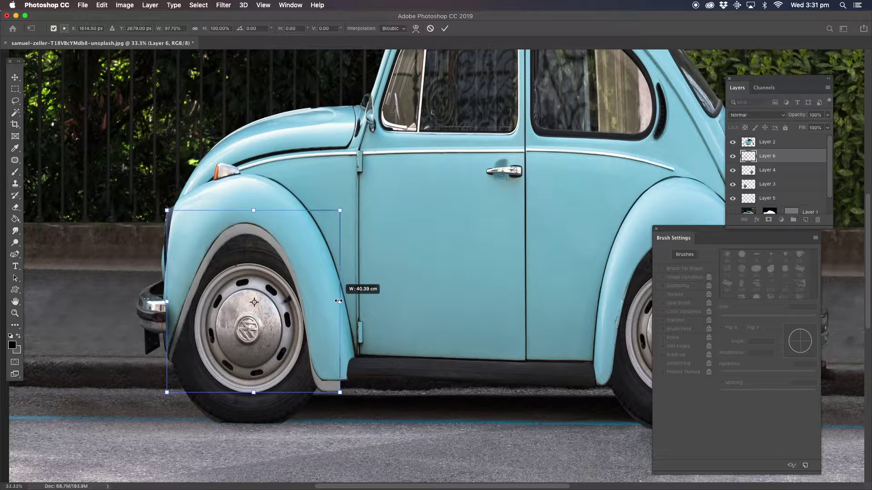
left_click_drag(253, 209, 254, 205)
left_click(15, 101)
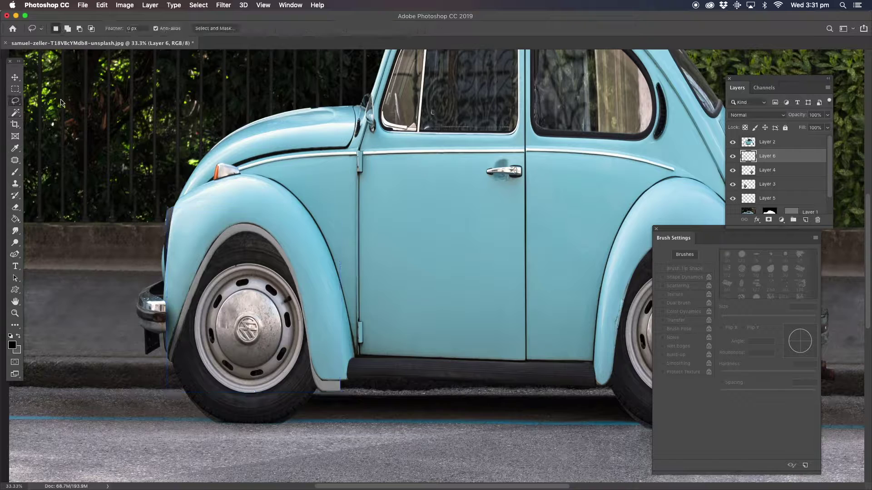
Turn the front arch strip black with Levels by raising the black input level almost to the white point
left_click(126, 7)
mouse_move(133, 30)
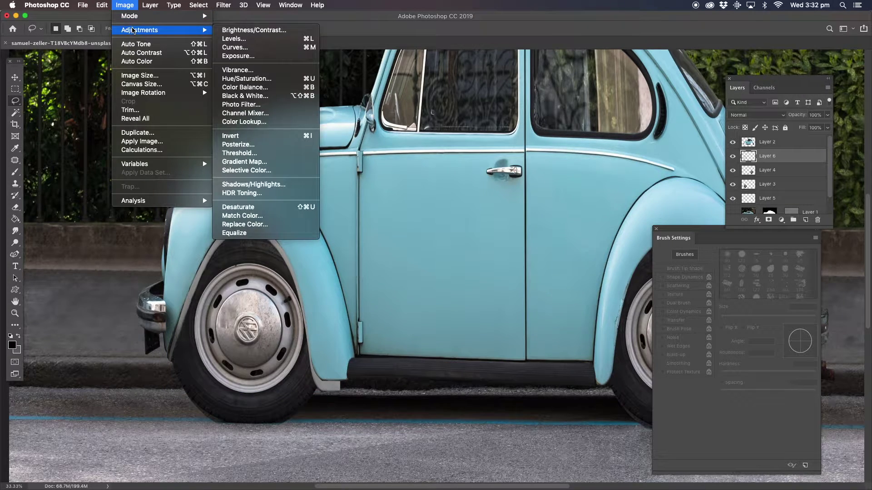
left_click(262, 39)
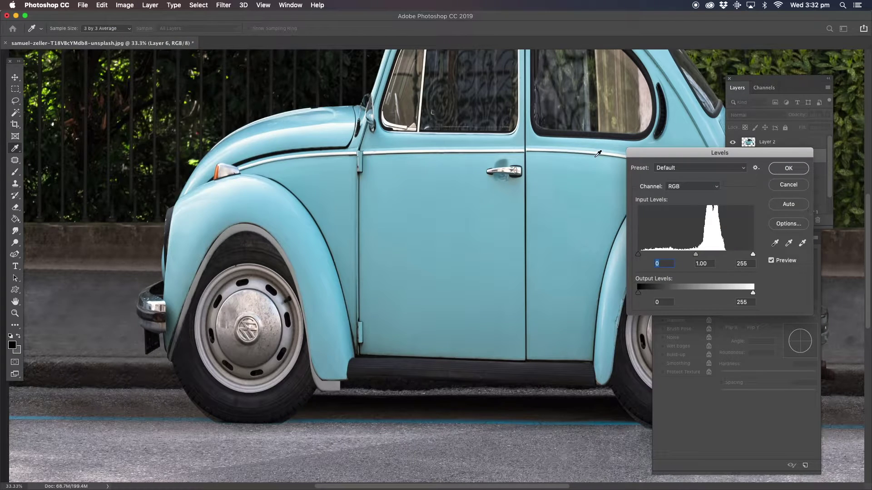
left_click_drag(638, 254, 751, 255)
left_click(782, 170)
key("l")
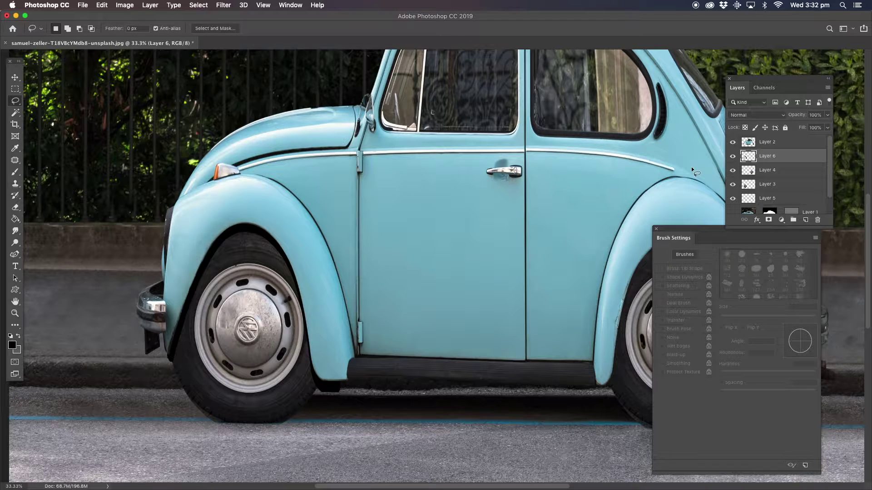
Lower the opacity of the front arch strip on Layer 6 to 55%
left_click(828, 117)
left_click(812, 128)
left_click_drag(811, 126, 804, 122)
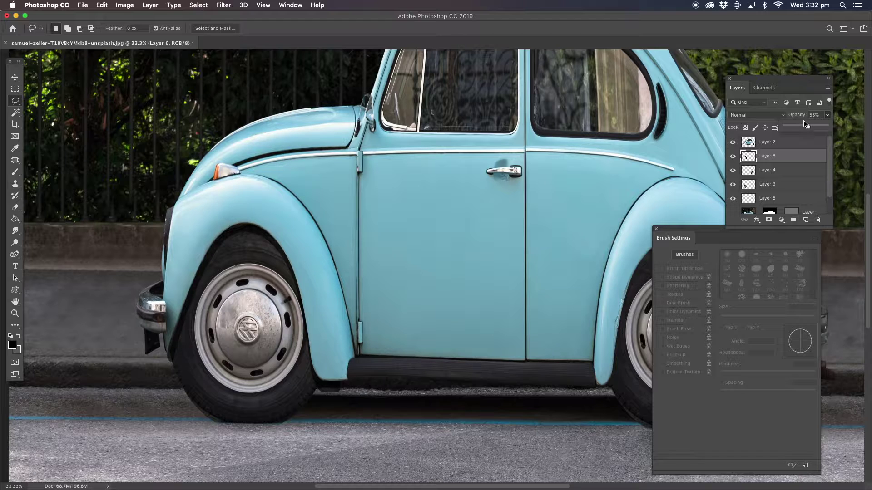
Soften the front arch strip with a Gaussian Blur of 2.4 pixels radius
left_click(224, 6)
mouse_move(252, 114)
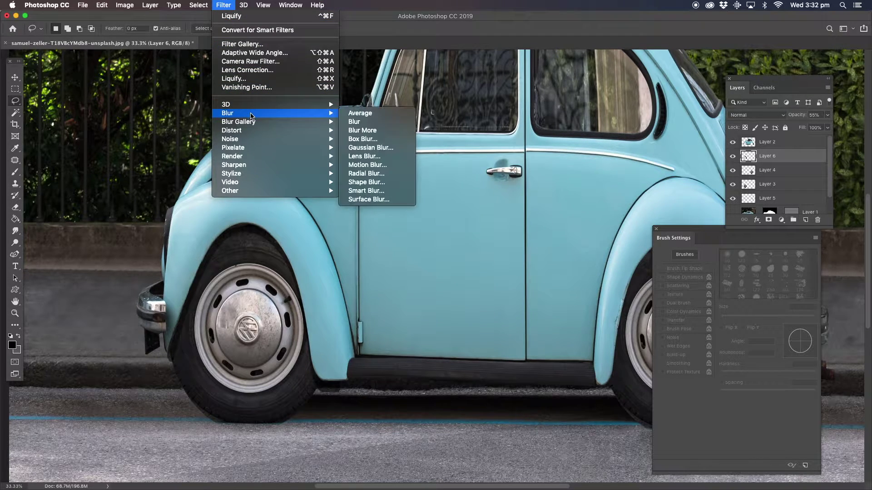
left_click(359, 148)
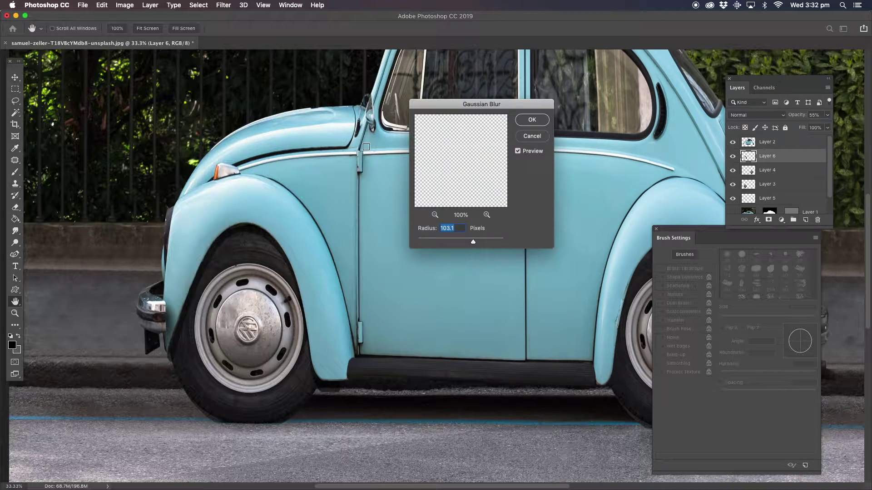
left_click(427, 242)
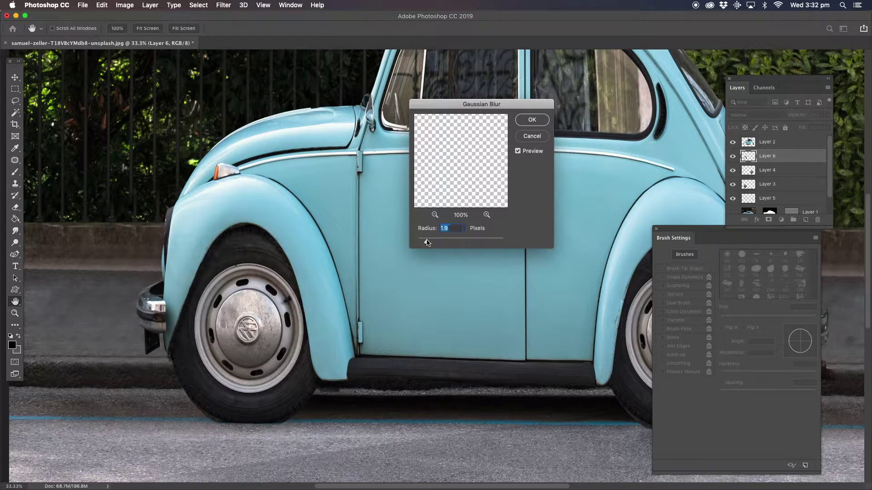
left_click_drag(427, 243, 430, 243)
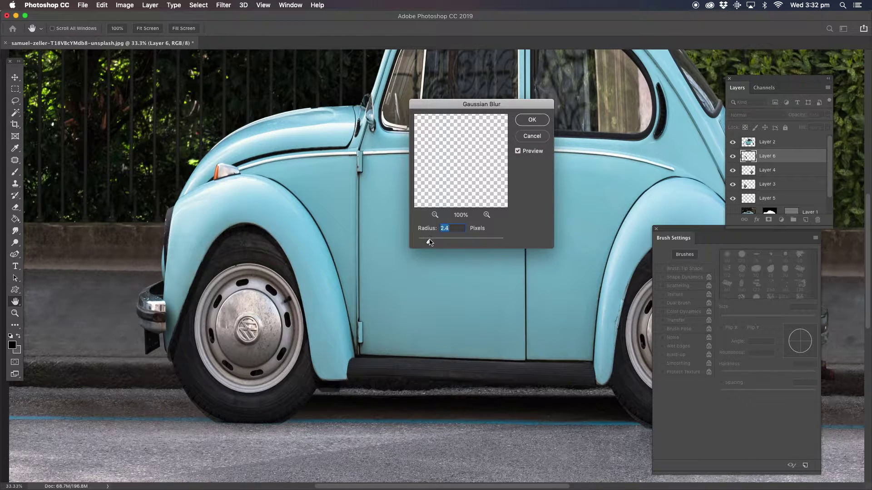
left_click(530, 120)
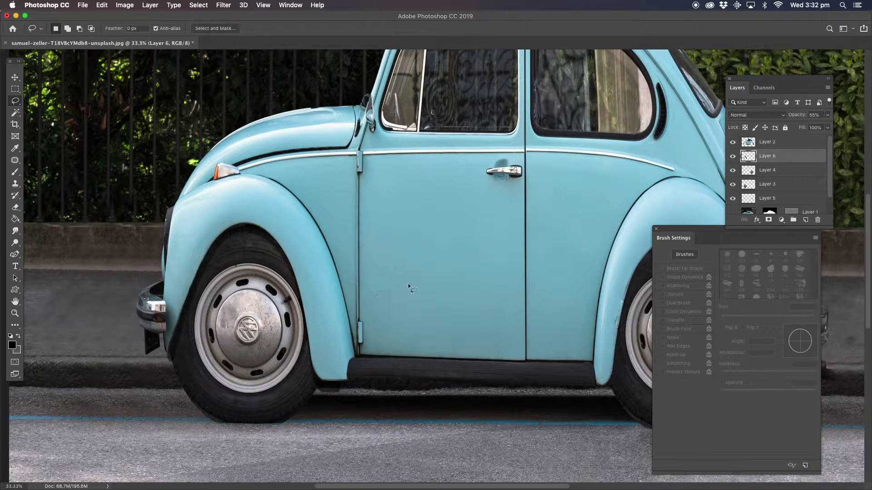
Lasso a strip along the rear wheel arch's rim on Layer 2, copy it to a new layer and desaturate it
left_click_drag(479, 286, 317, 264)
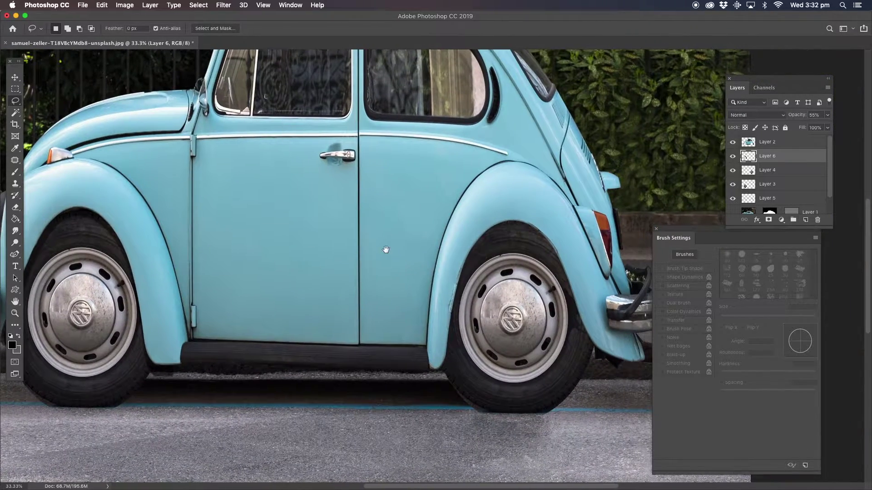
left_click(764, 144)
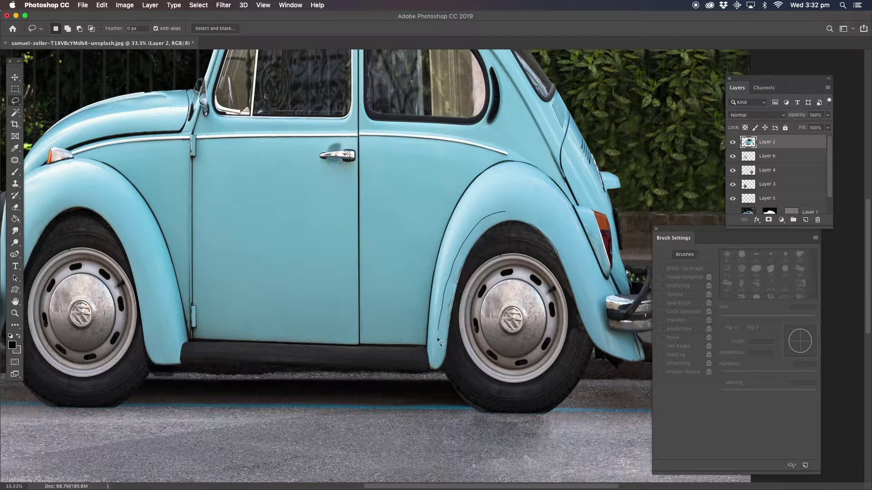
mouse_move(435, 369)
left_mouse_down()
mouse_move(476, 257)
mouse_move(513, 230)
left_mouse_up()
mouse_move(575, 338)
left_mouse_down()
mouse_move(607, 360)
mouse_move(562, 220)
mouse_move(535, 208)
mouse_move(496, 212)
left_mouse_up()
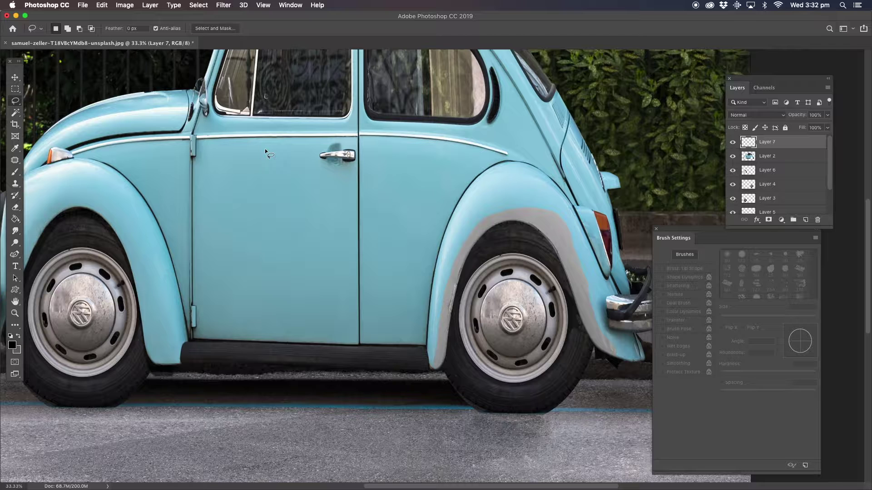
Place the rear arch strip directly beneath Layer 2 and nudge it down to form an inner rim above the wheel
left_click(15, 77)
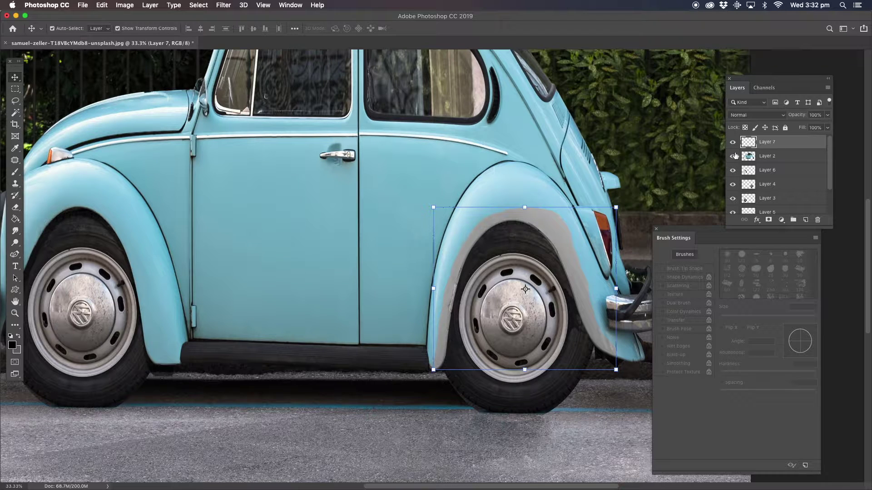
left_click_drag(770, 148, 755, 164)
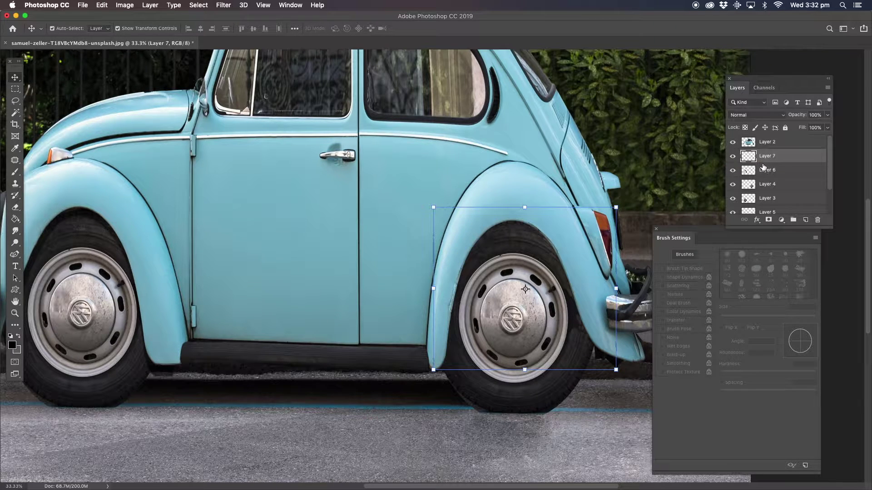
key("shift+Down")
key("shift+Down")
key("shift+Down")
key("shift+Down")
key("shift+Down")
key("shift+Down")
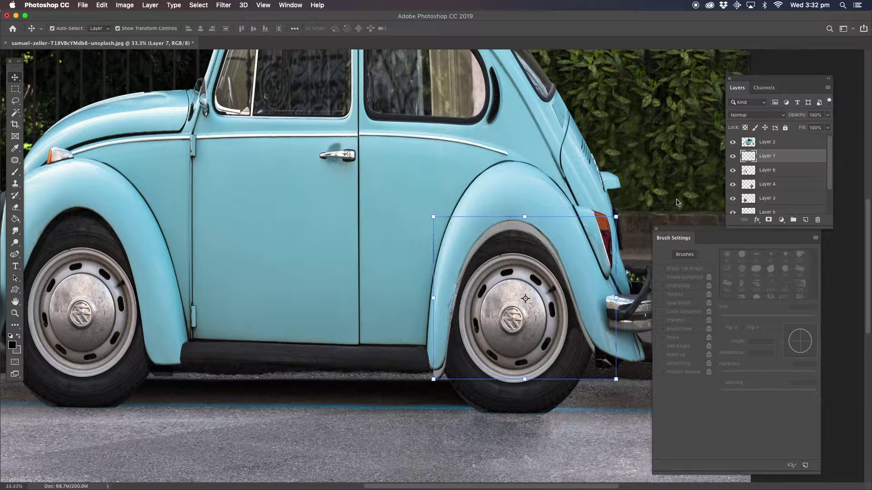
Darken the rear arch strip on Layer 7 with Levels, setting the black input level to 253
left_click(122, 6)
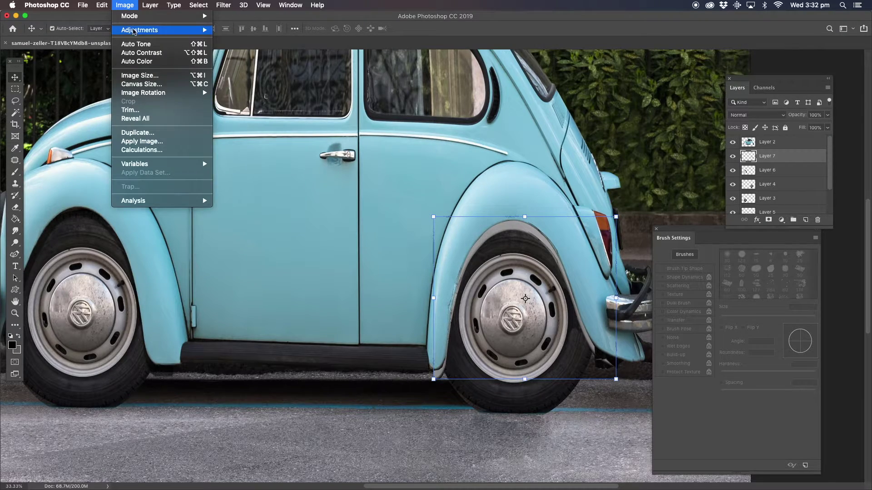
mouse_move(135, 29)
left_click(309, 52)
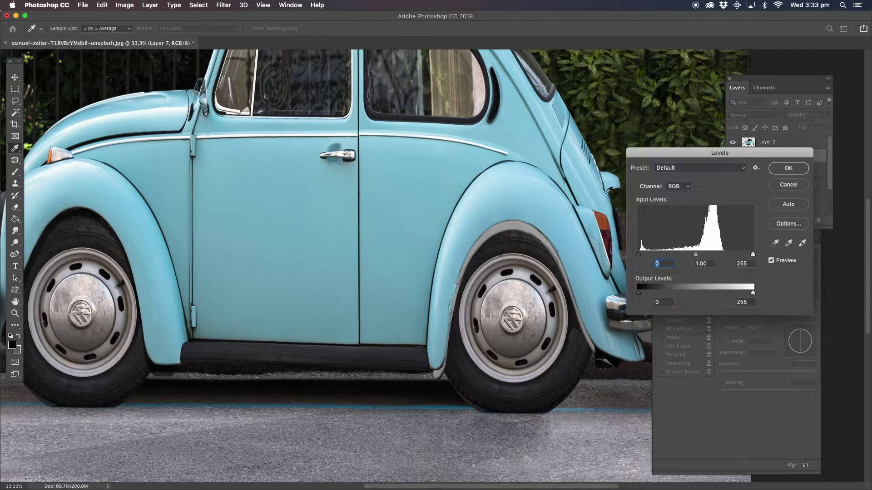
left_click_drag(638, 255, 781, 253)
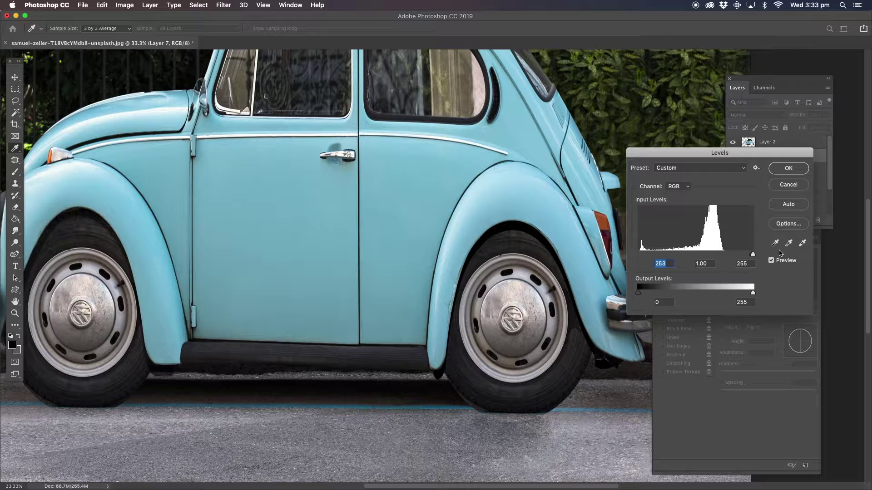
left_click(784, 169)
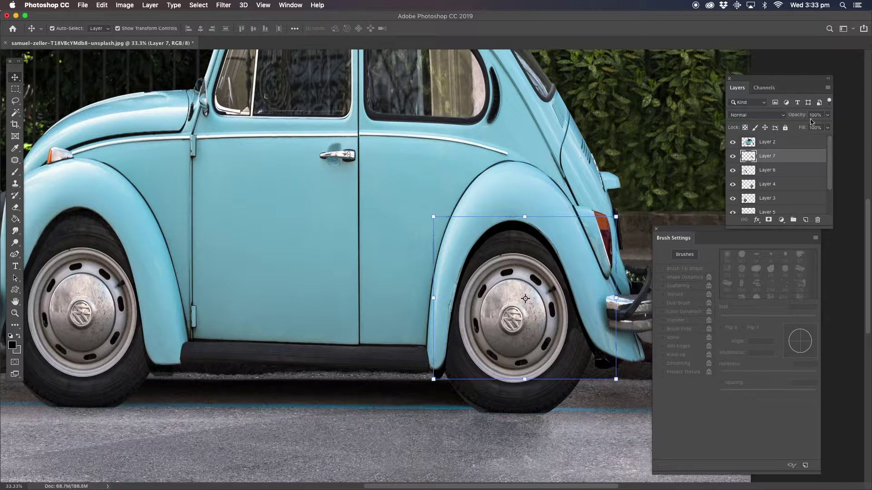
Lower the rear arch strip's opacity to 65% and soften it by repeating the last Gaussian Blur
left_click(827, 115)
left_click_drag(823, 125, 813, 127)
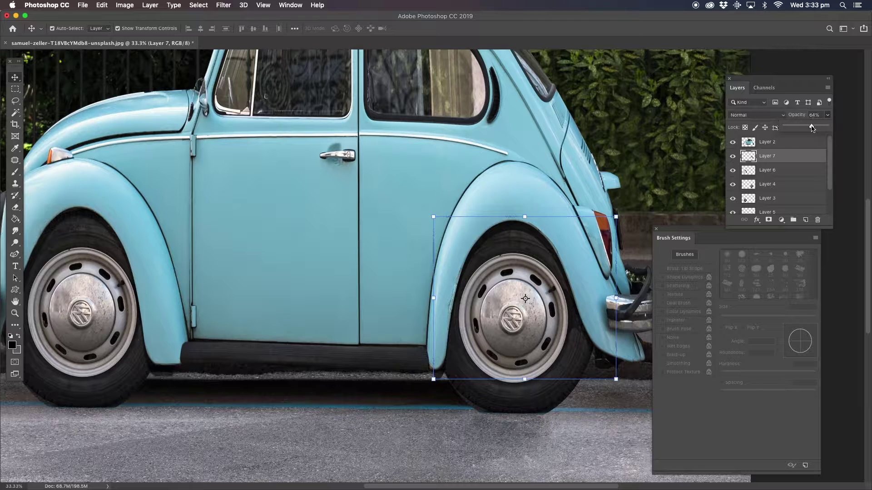
left_click(223, 5)
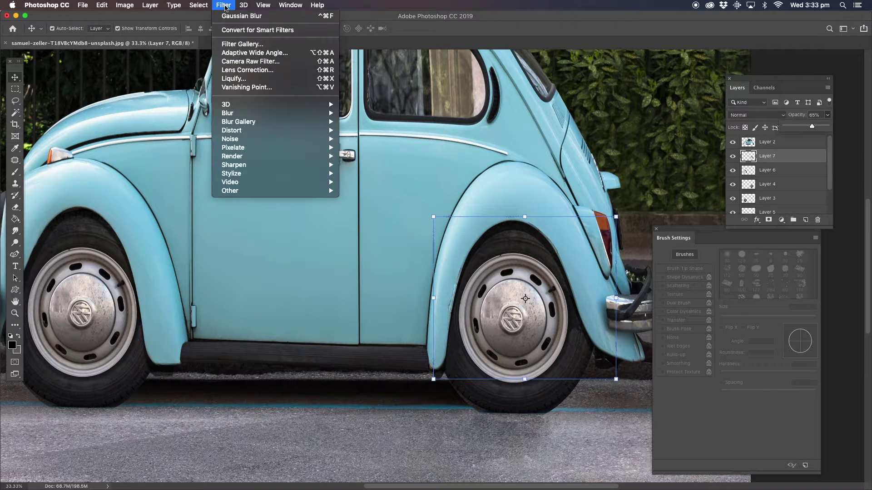
left_click(244, 18)
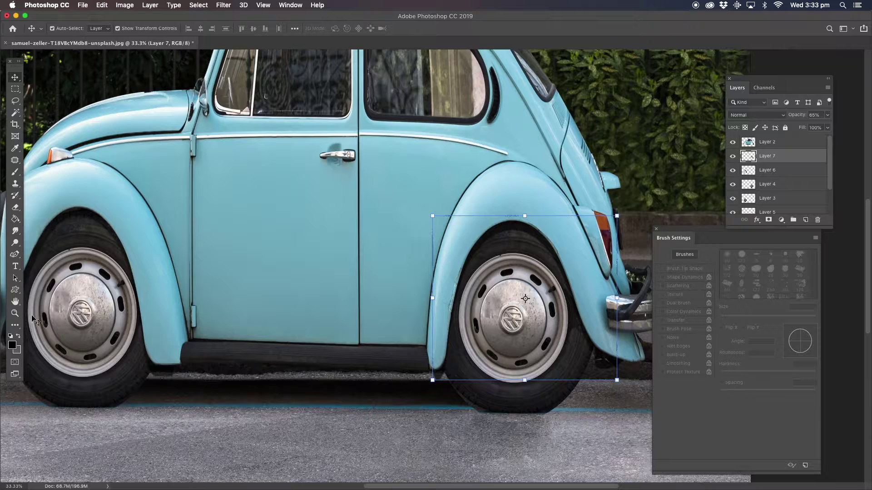
Recolour the car body on Layer 2 to purple in Hue/Saturation by sampling its cyans and setting Hue to +99
left_click(15, 313)
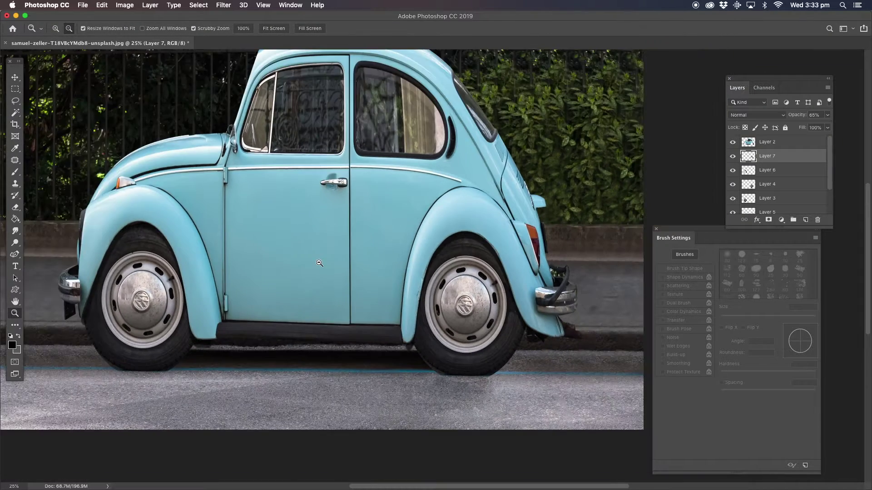
left_click(319, 257, "alt")
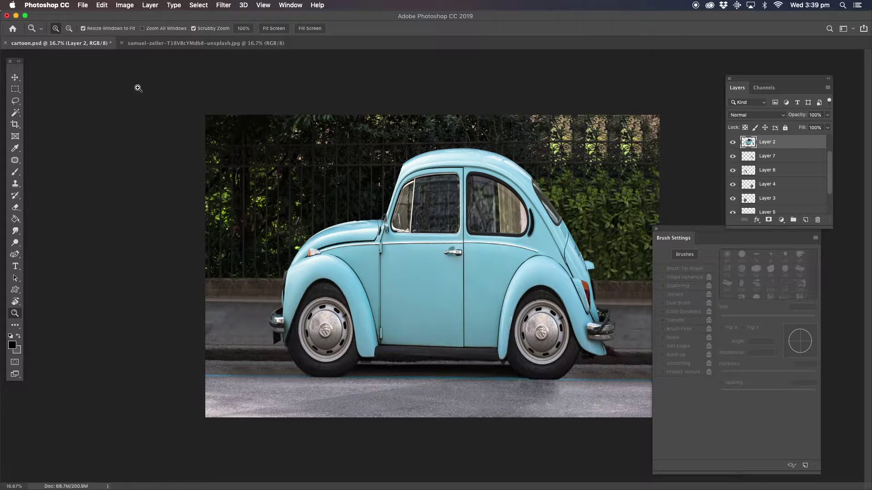
left_click(125, 6)
mouse_move(147, 30)
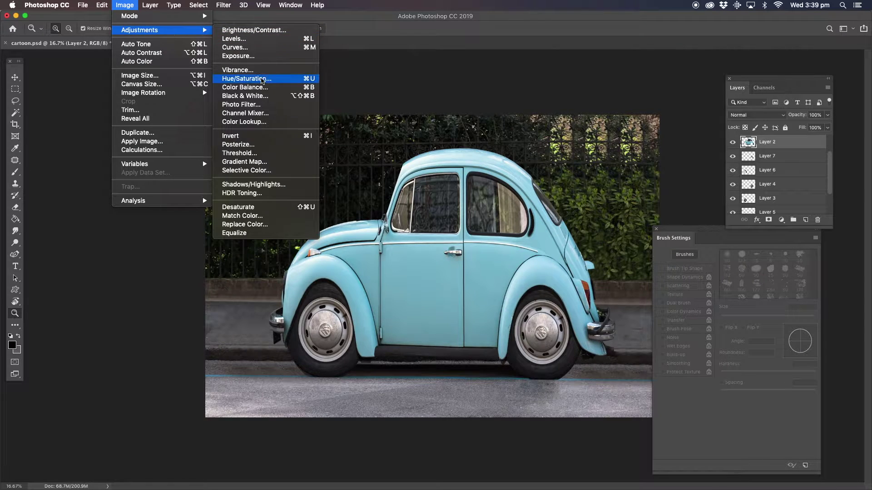
left_click(261, 82)
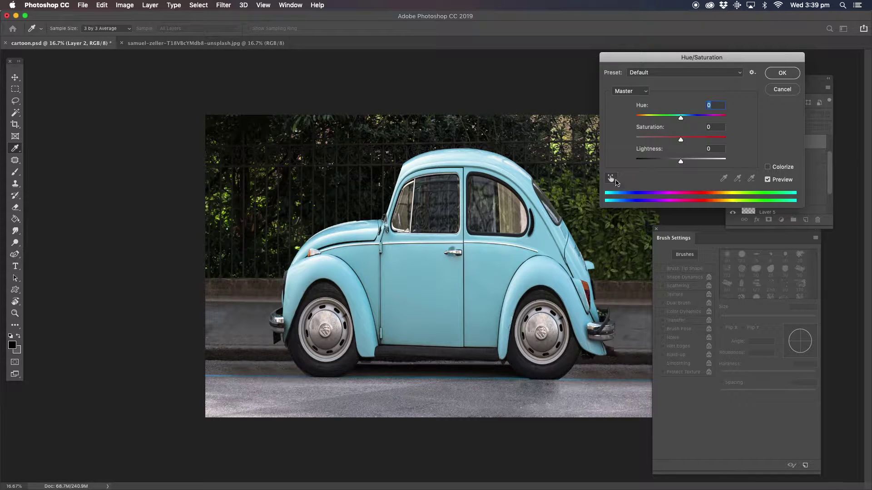
left_click(611, 179)
left_click(485, 264)
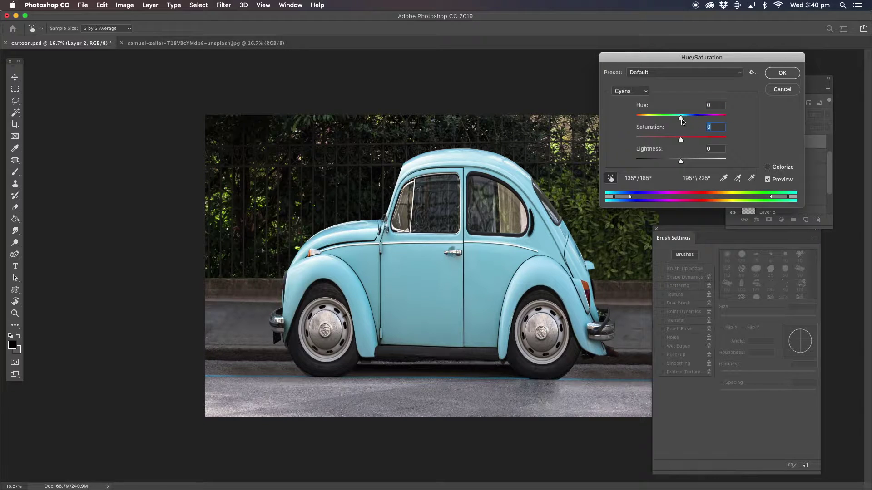
left_click_drag(681, 119, 711, 122)
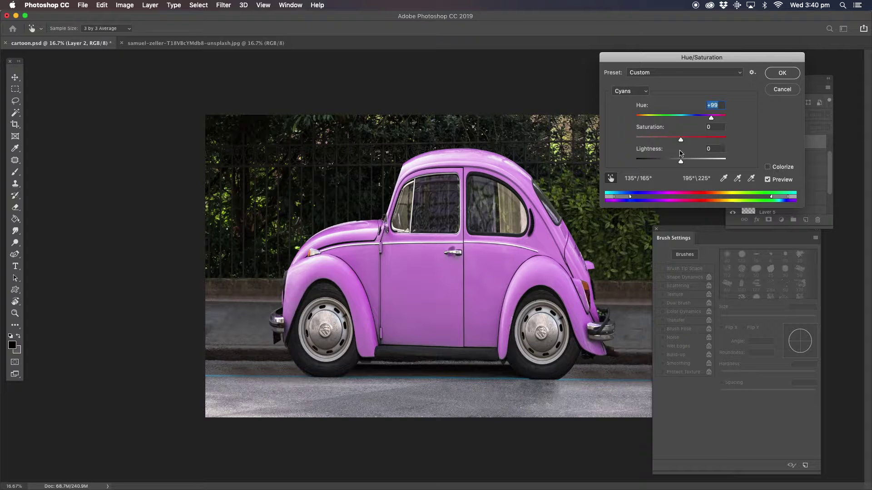
Fine-tune the saturation and lightness of the body's cyans and apply the Hue/Saturation adjustment
left_click_drag(681, 139, 690, 140)
left_click(676, 141)
left_click_drag(677, 142, 685, 163)
left_click(774, 78)
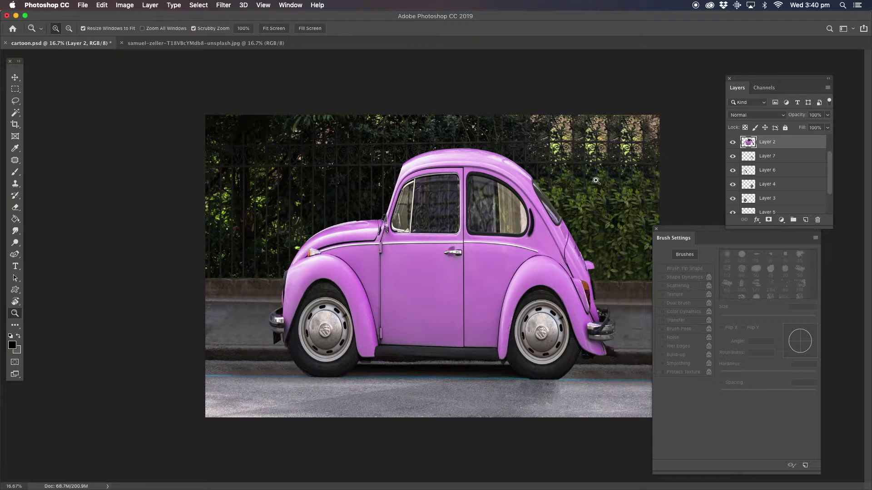
Adjust the rear wheel on Layer 4 with Hue/Saturation, using Hue +8 and Saturation -11
left_click(766, 188)
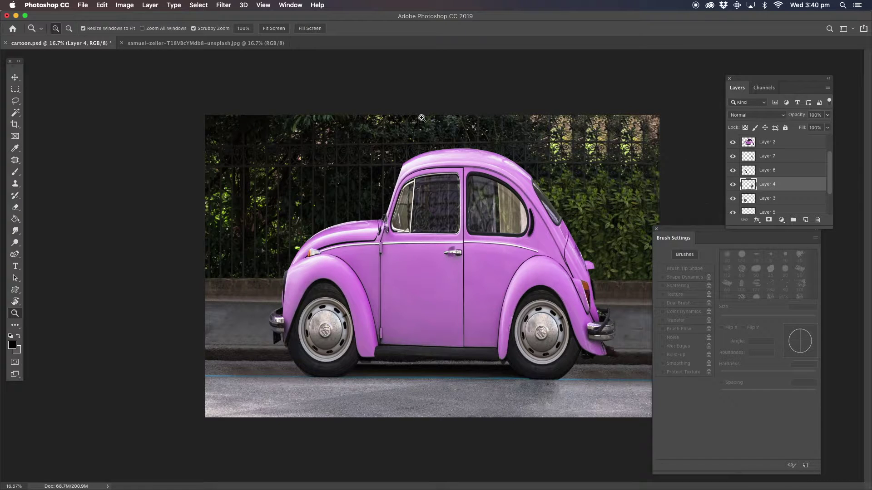
left_click(125, 6)
mouse_move(146, 30)
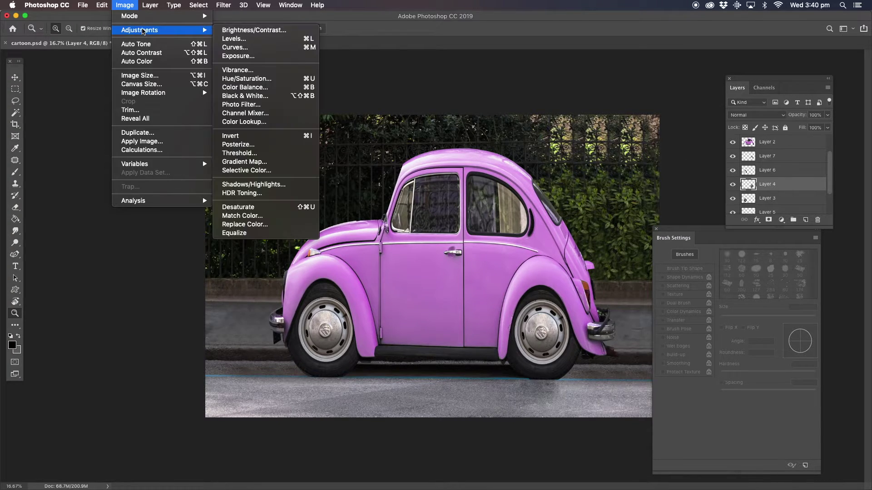
left_click(234, 79)
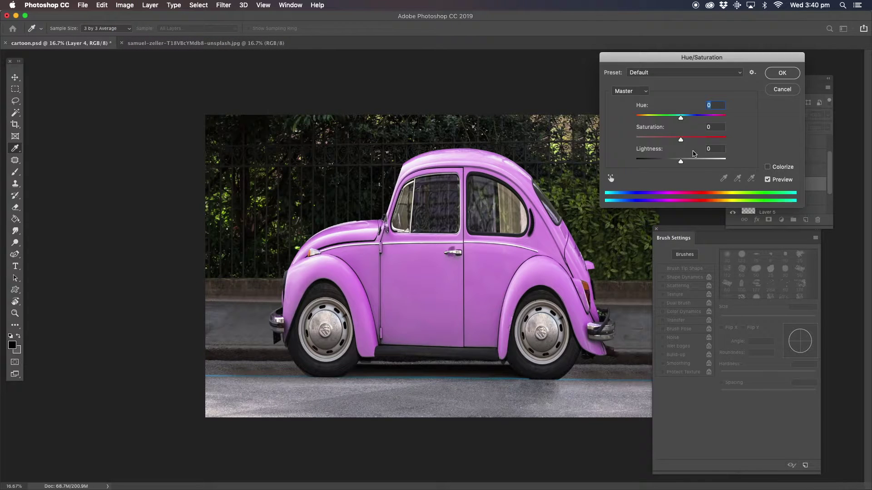
left_click_drag(682, 142, 685, 124)
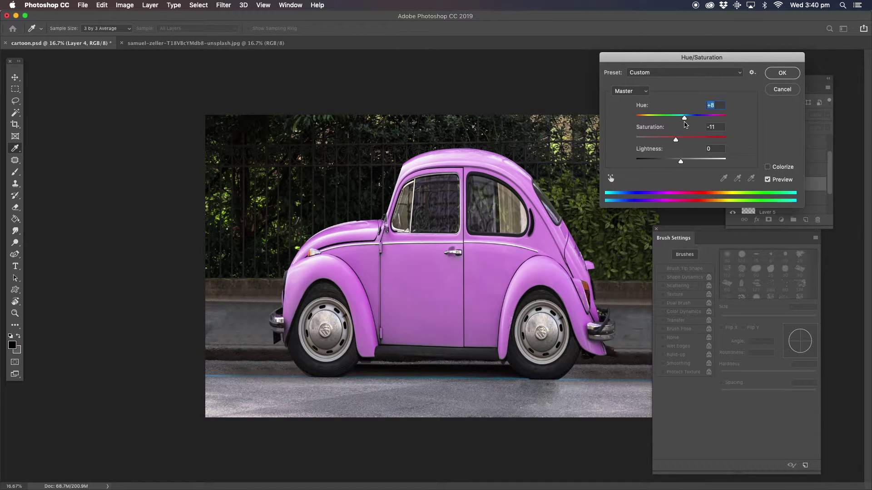
left_click(781, 74)
key("z")
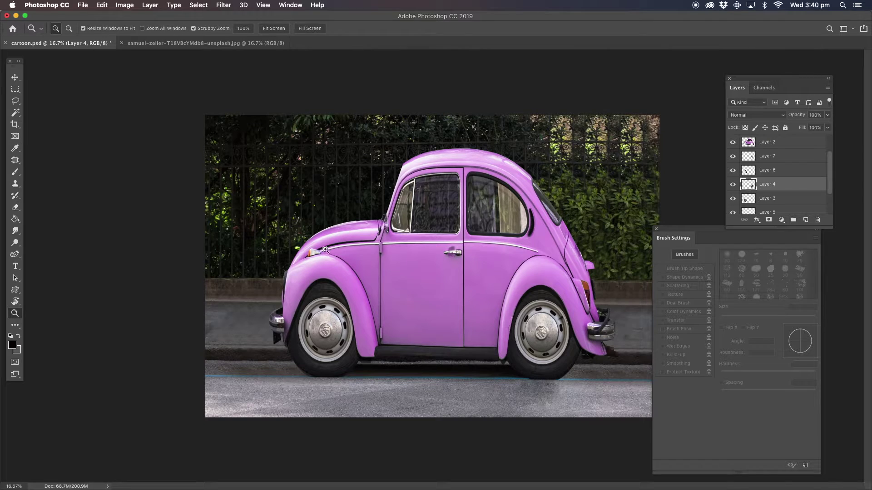
Adjust the front wheel on Layer 3 with Hue/Saturation, using Saturation +34, Lightness -11 and a raised hue
left_click(759, 199)
left_click(128, 7)
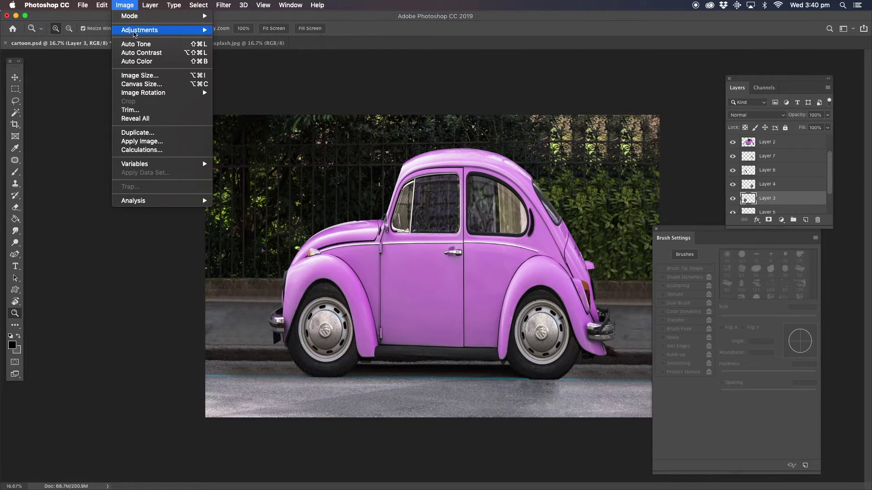
mouse_move(195, 31)
left_click(290, 79)
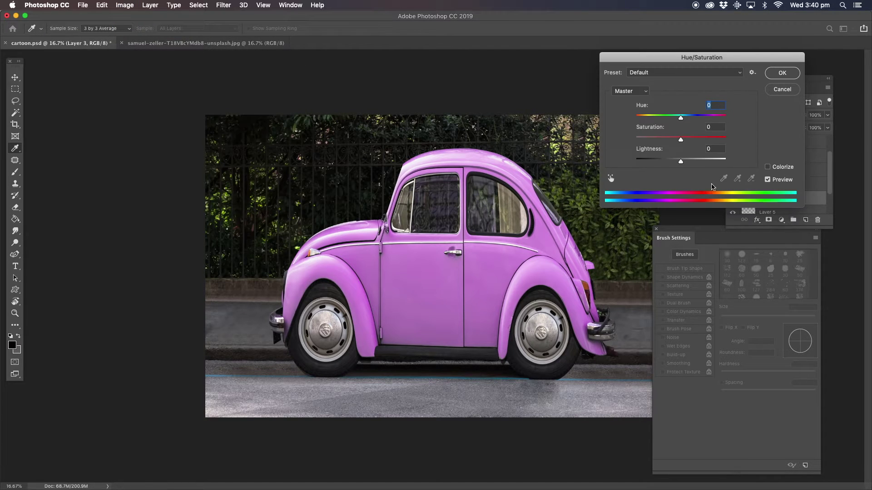
left_click_drag(681, 139, 677, 165)
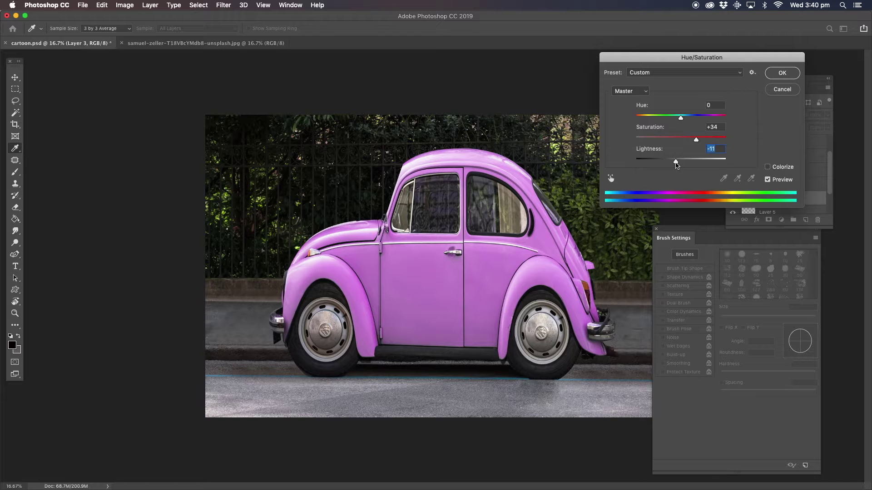
left_click_drag(680, 117, 694, 113)
left_click(782, 73)
key("z")
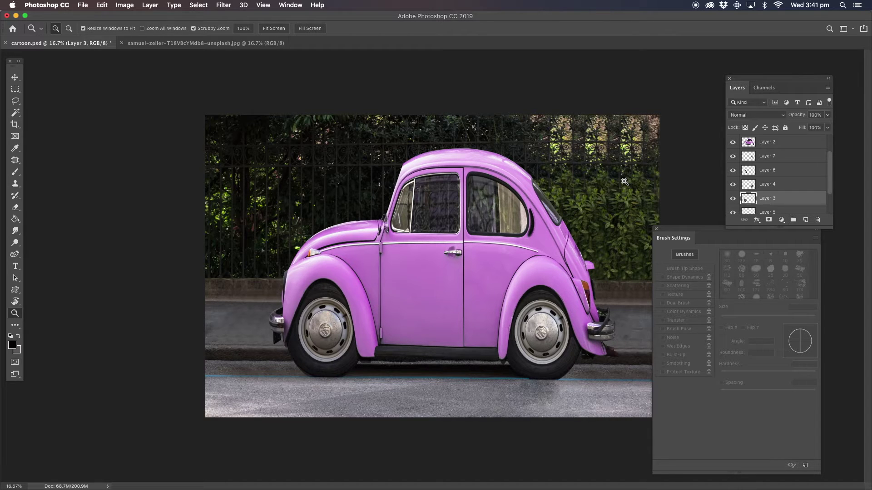
Examine the car's side windows and door handle up close after the recolouring
left_click(470, 201)
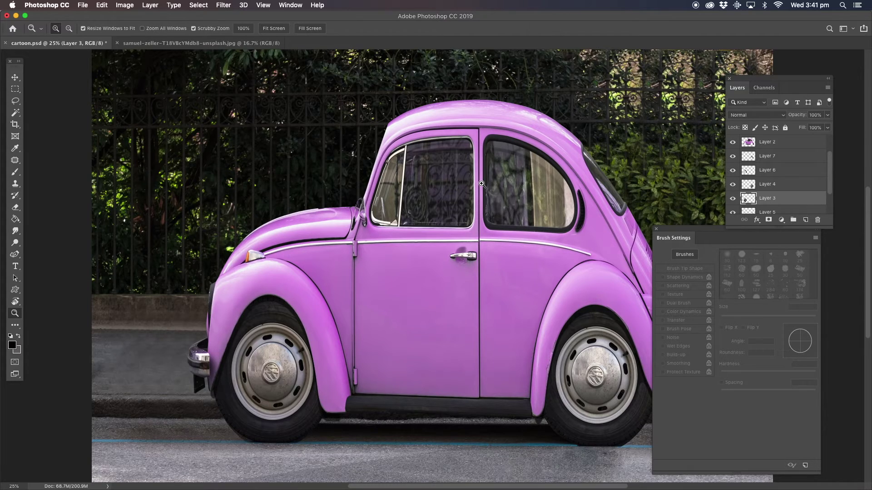
left_click(484, 145)
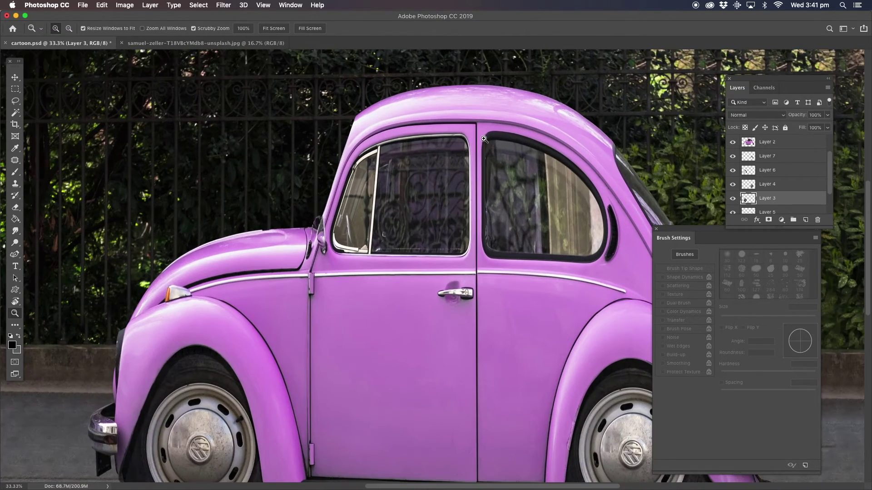
left_click(460, 165)
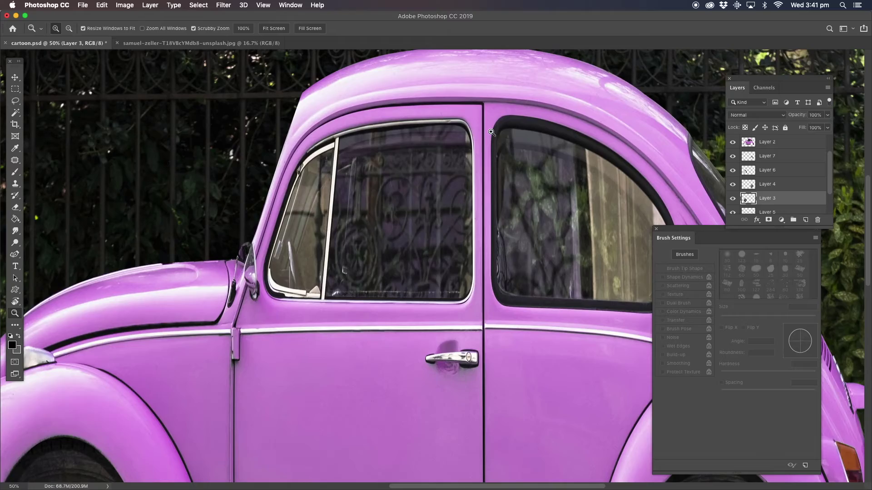